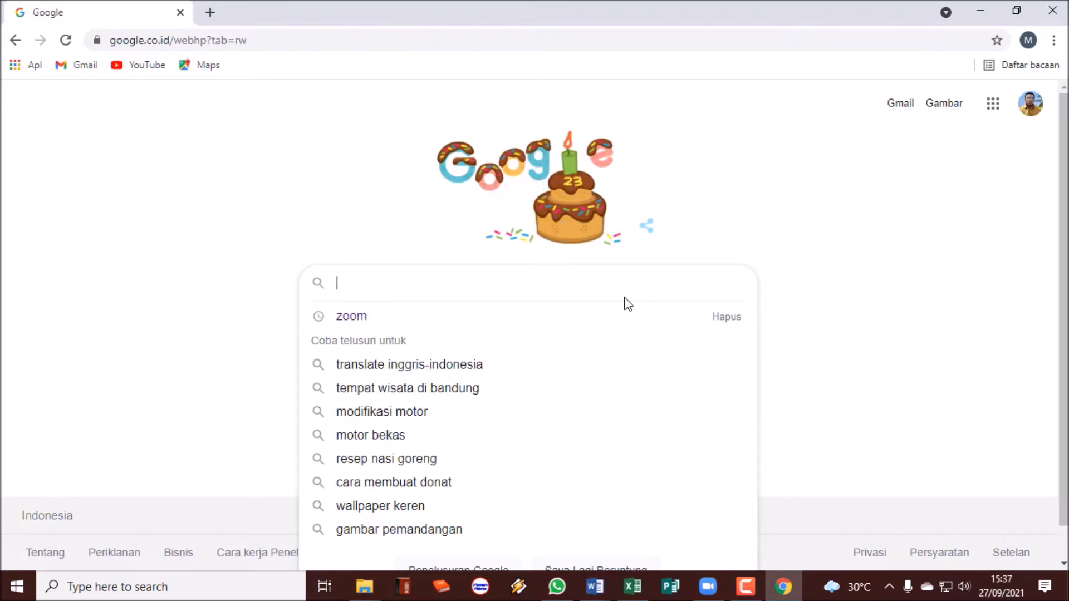
Search Google for 'wordwall' and open the wordwall.net result.
{"action": "type", "text": "WORD"}
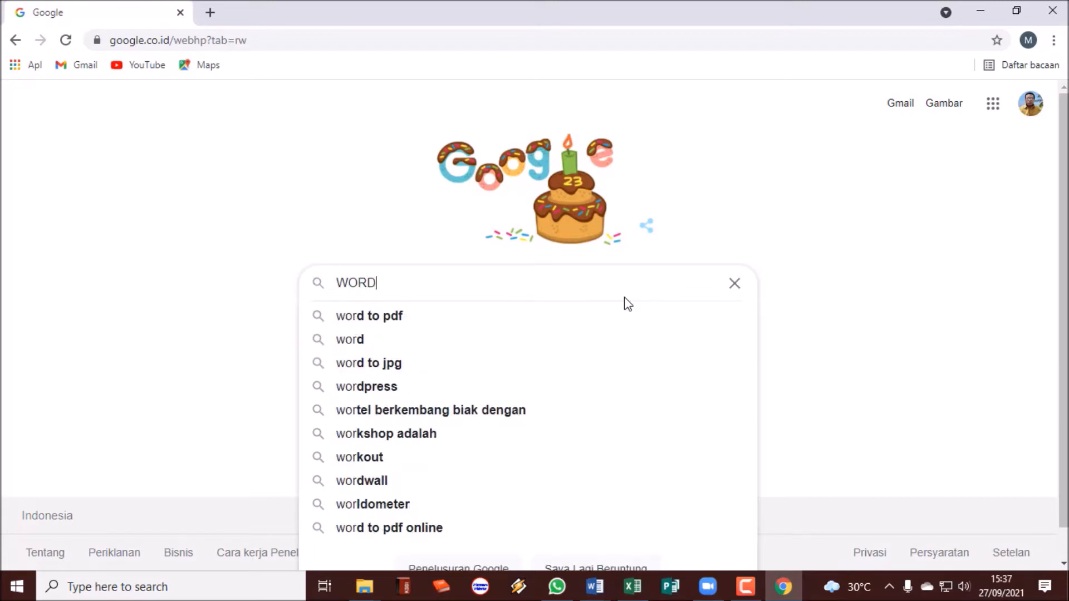
{"action": "type", "text": "WA"}
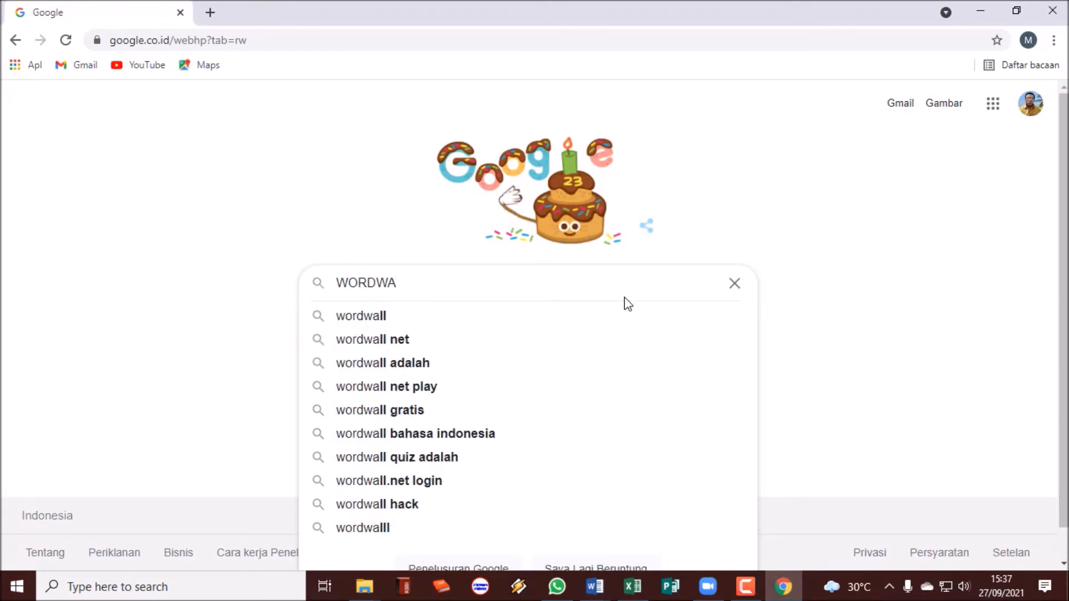
{"action": "key", "text": "Down"}
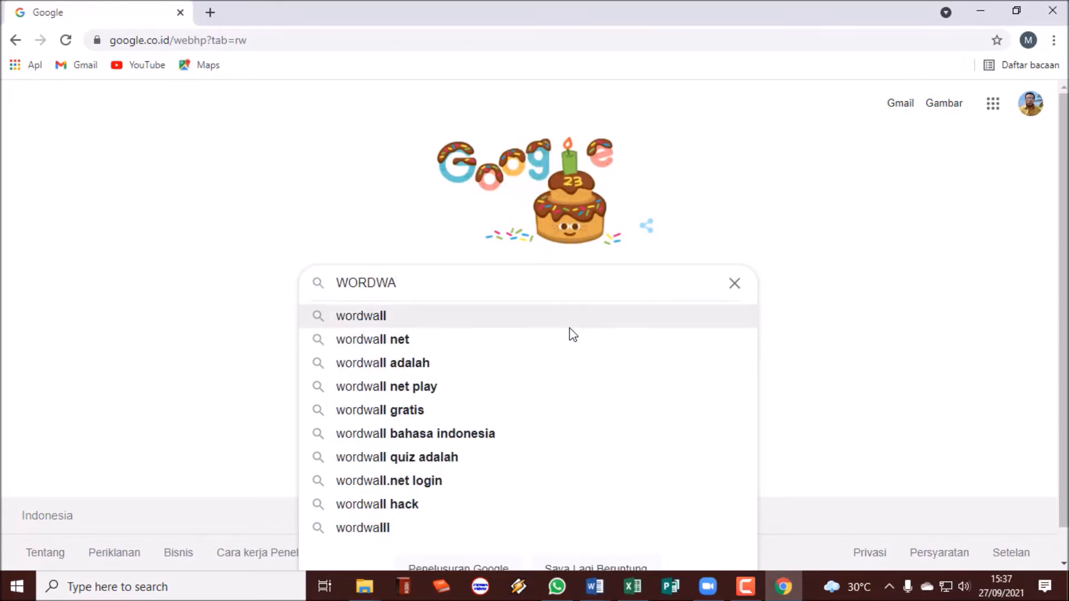
{"action": "key", "text": "Return"}
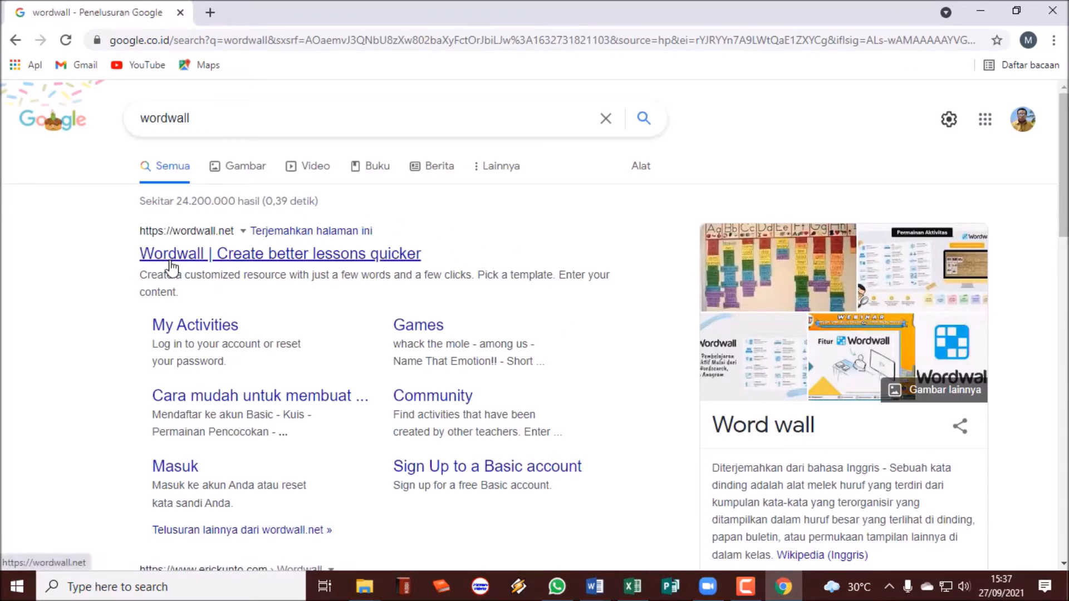
{"action": "left_click", "coordinate": [345, 256]}
Go to Wordwall's sign-up form and enter the account e-mail address.
{"action": "left_click", "coordinate": [317, 257]}
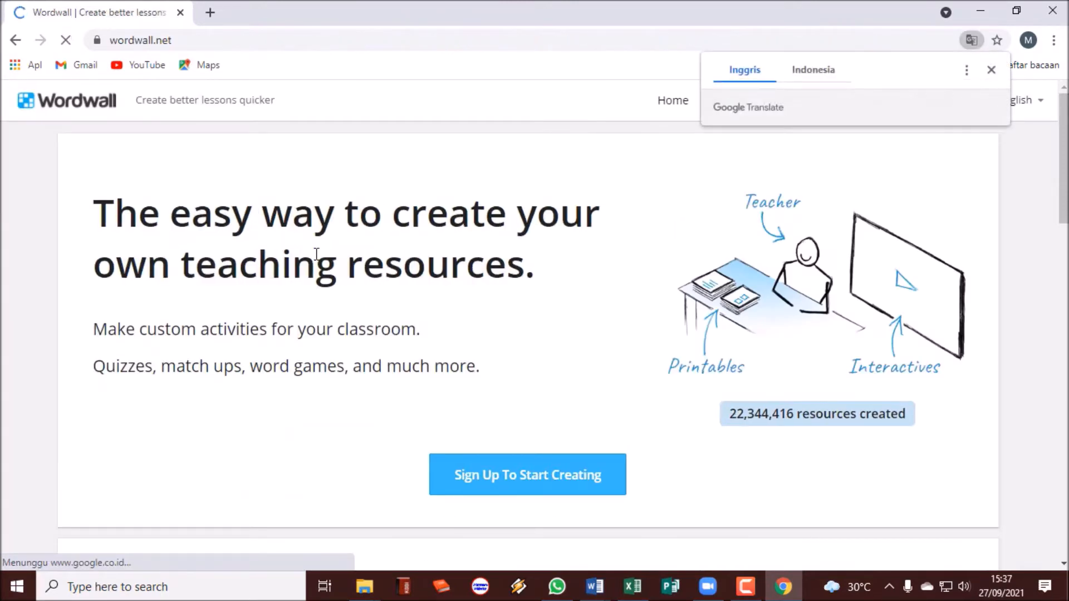
{"action": "scroll", "coordinate": [495, 313], "scroll_direction": "down", "scroll_amount": 3}
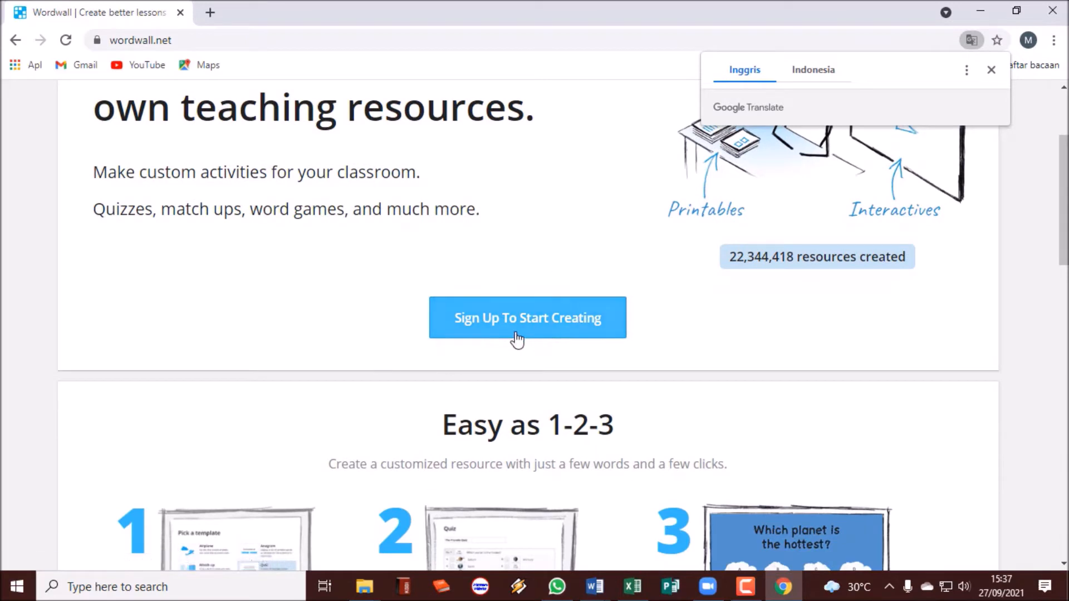
{"action": "left_click", "coordinate": [558, 337]}
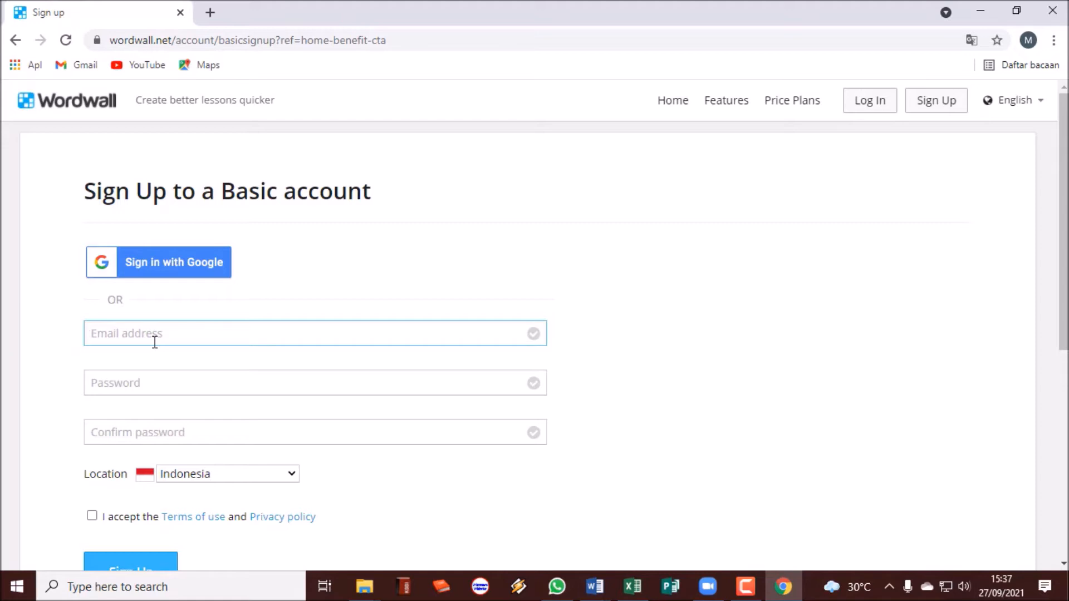
{"action": "type", "text": "Sl"}
{"action": "key", "text": "BackSpace"}
{"action": "key", "text": "BackSpace"}
{"action": "key", "text": "BackSpace"}
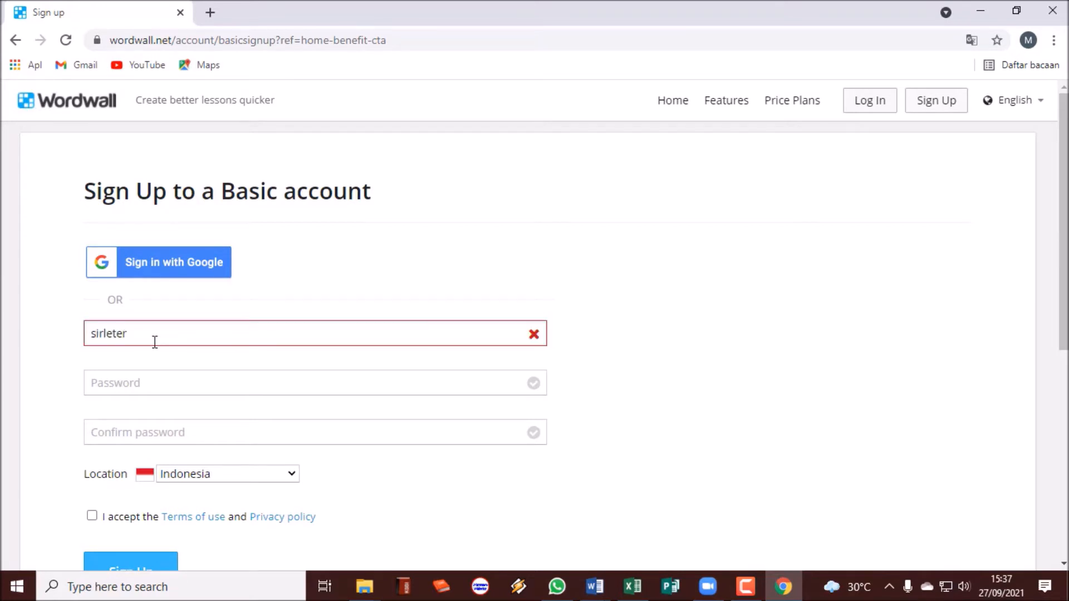
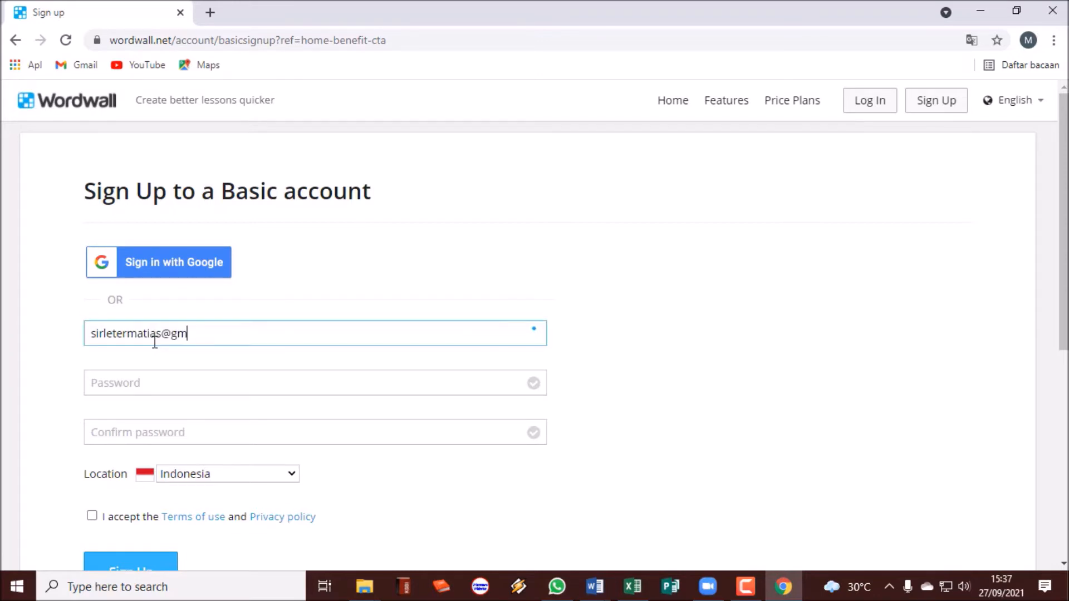
Enter the account password and confirm it.
{"action": "left_click", "coordinate": [152, 382]}
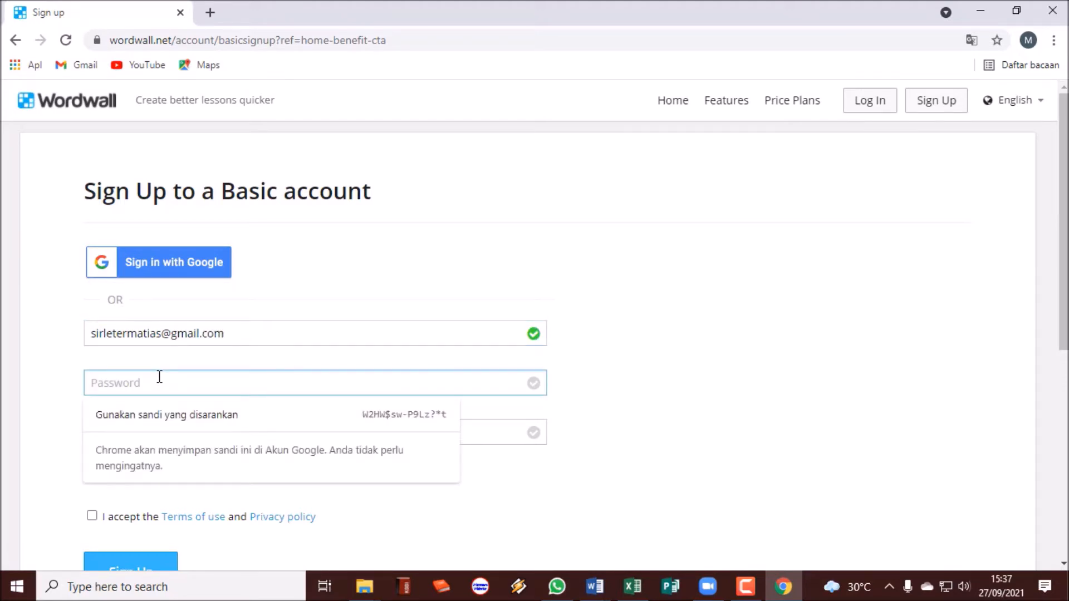
{"action": "type", "text": "a•"}
{"action": "type", "text": "•••"}
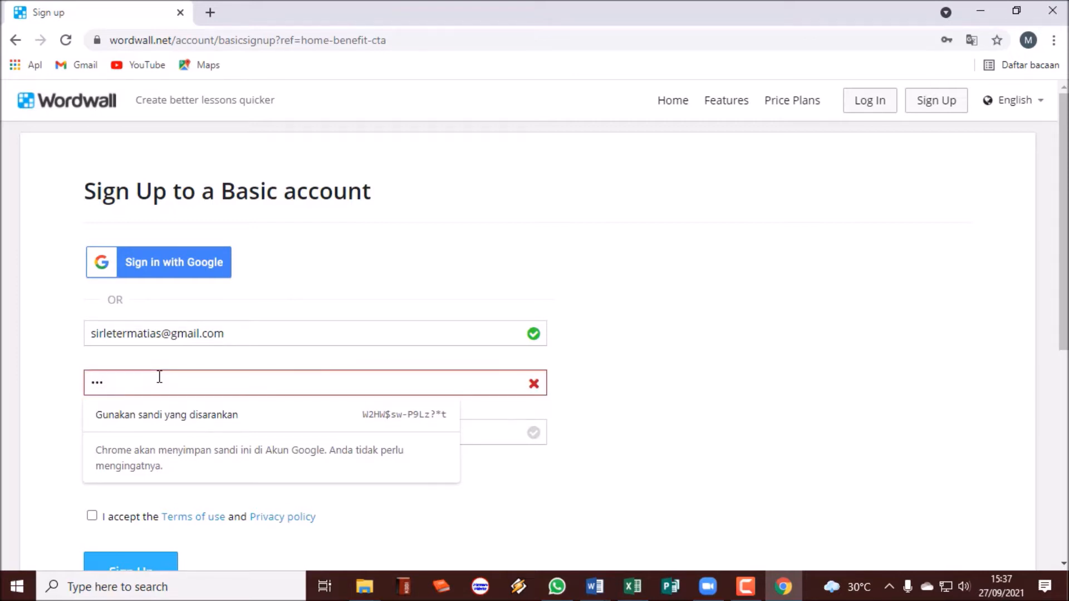
{"action": "key", "text": "BackSpace"}
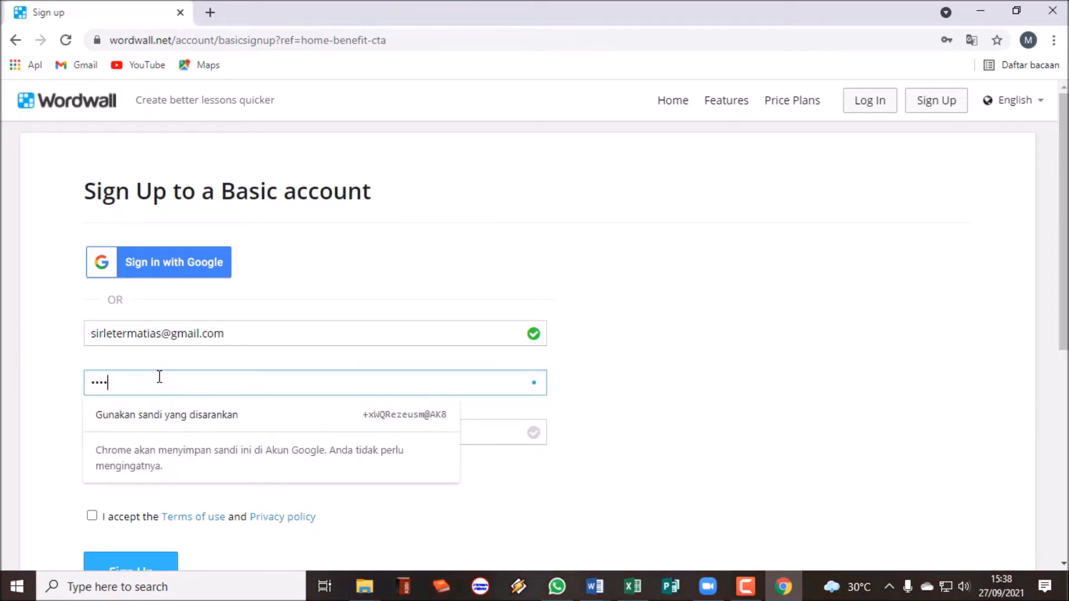
{"action": "key", "text": "BackSpace"}
{"action": "type", "text": "••••••"}
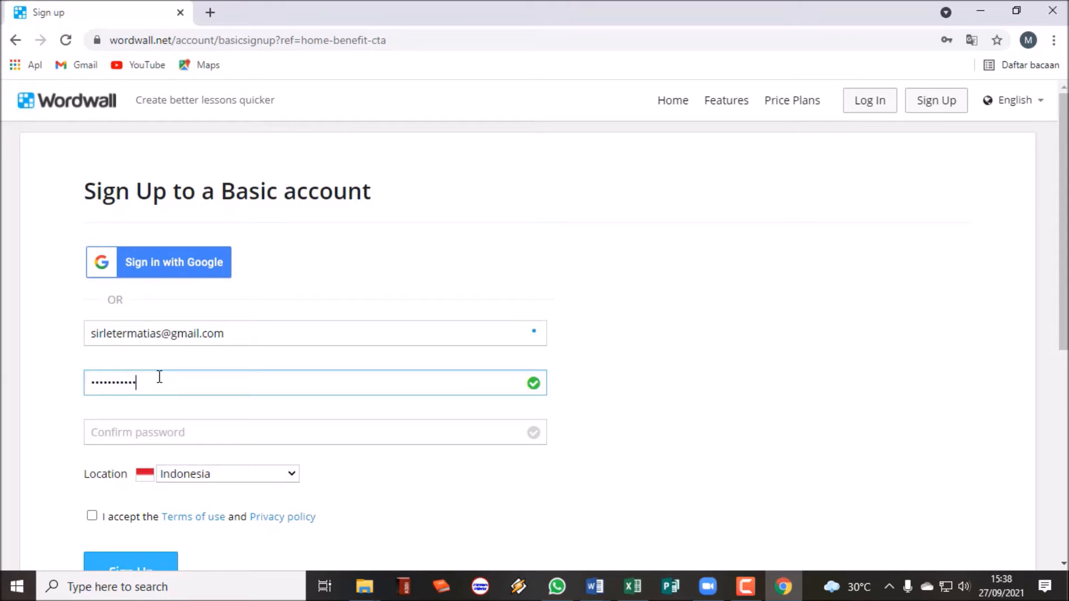
{"action": "left_click", "coordinate": [134, 435]}
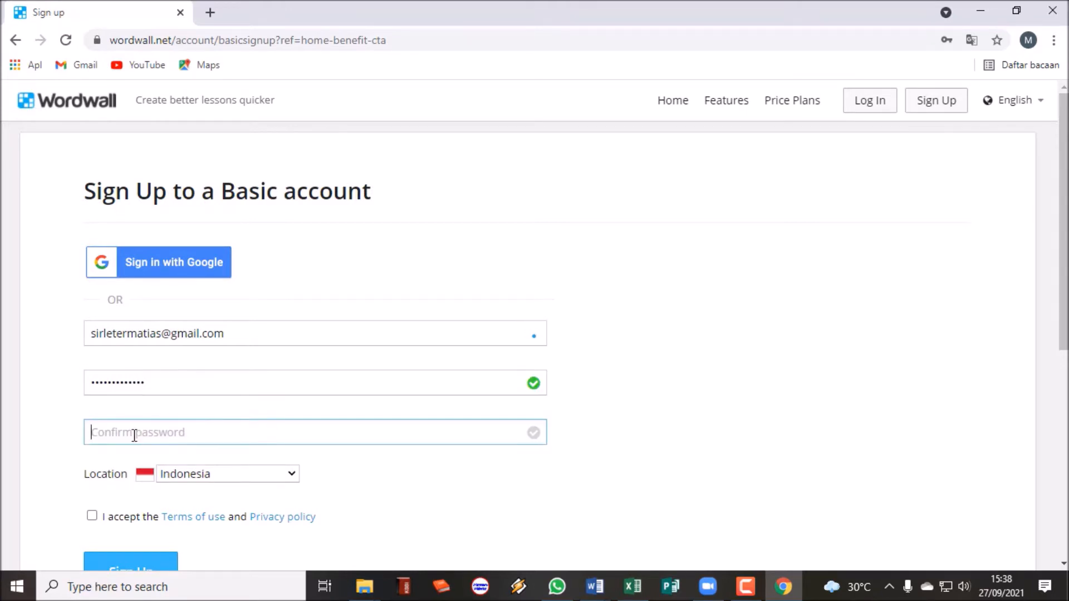
{"action": "type", "text": "••••••"}
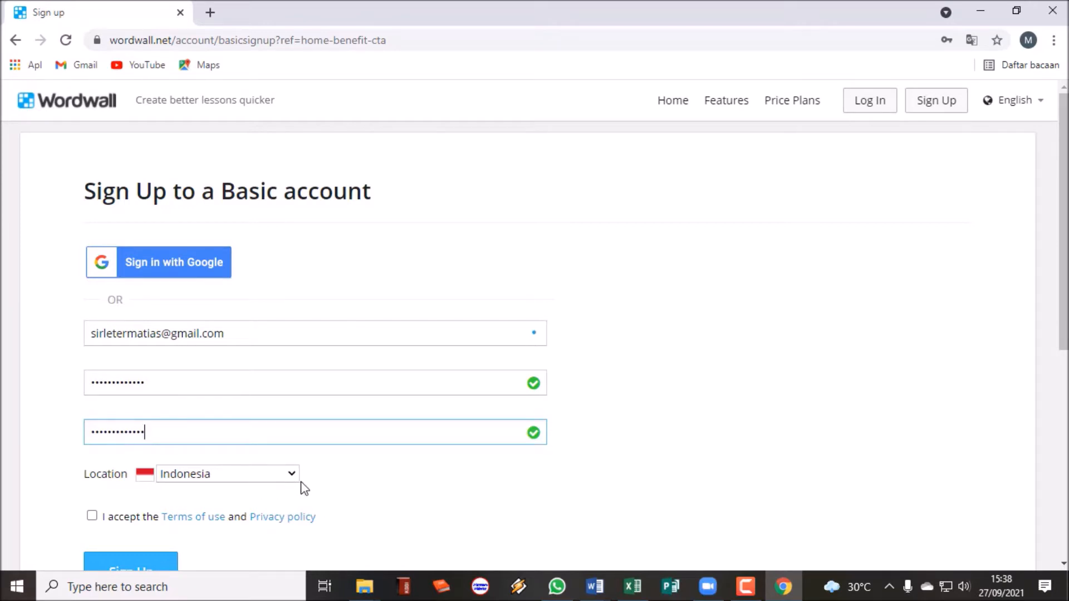
Accept the terms of use and submit the sign-up form.
{"action": "scroll", "coordinate": [377, 471], "scroll_direction": "down", "scroll_amount": 1}
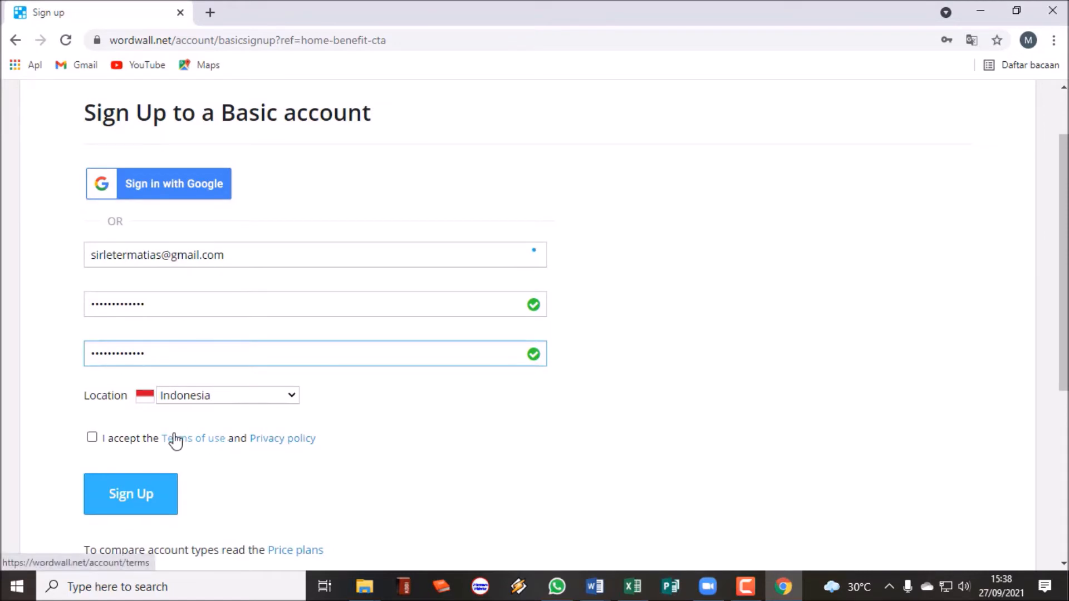
{"action": "left_click", "coordinate": [93, 438]}
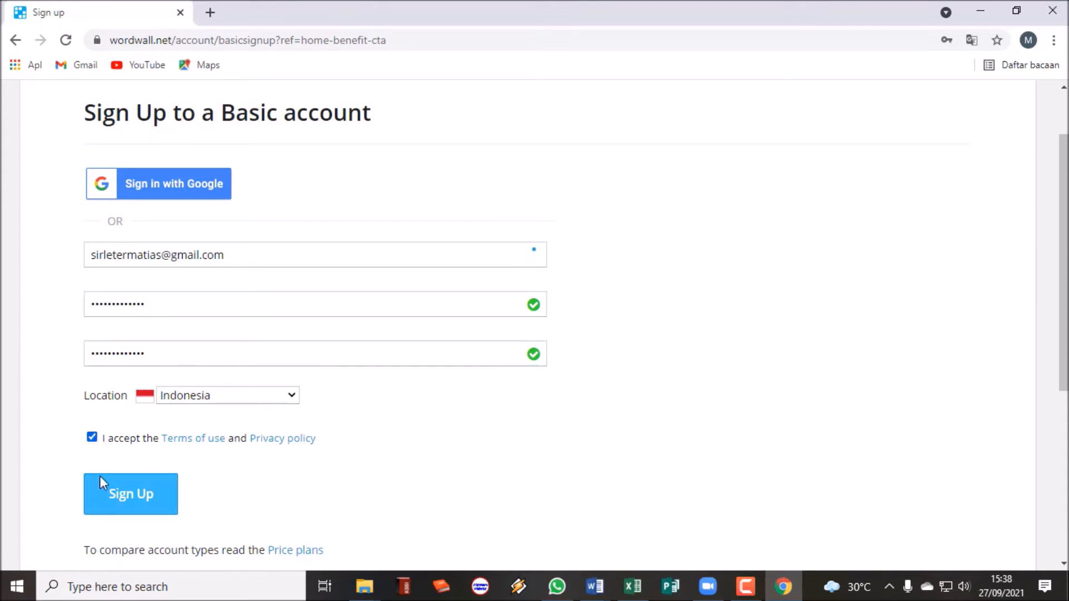
{"action": "left_click", "coordinate": [138, 504]}
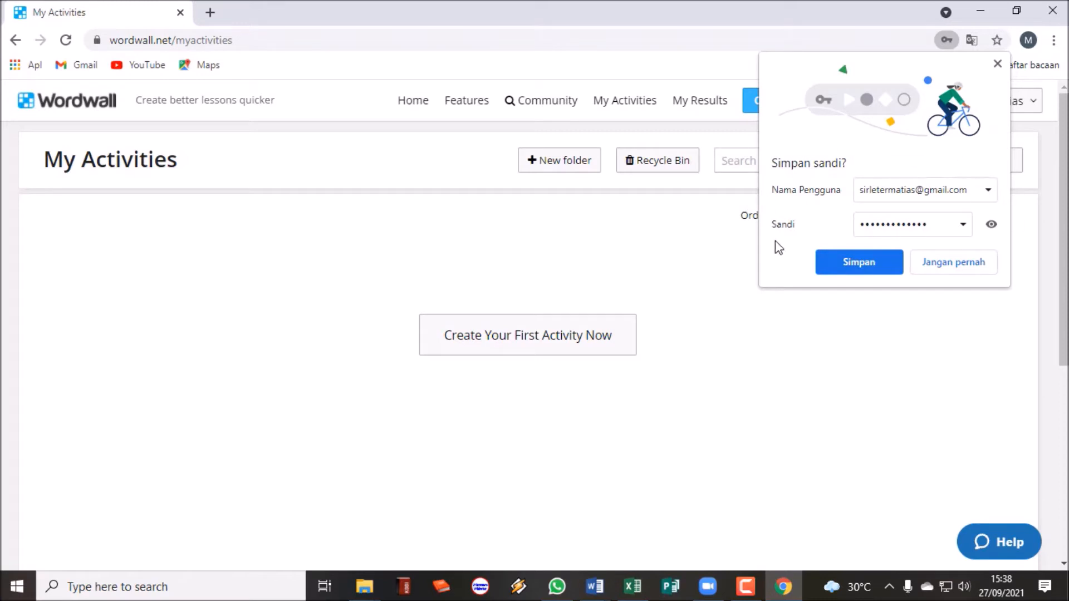
Save the password in Chrome and start creating the first activity.
{"action": "left_click", "coordinate": [874, 265]}
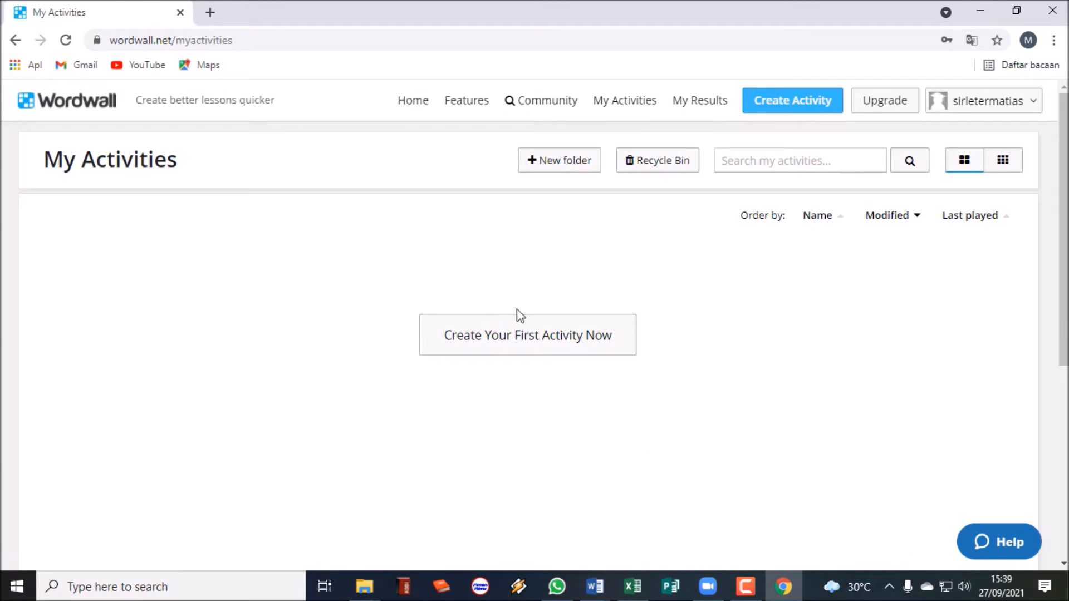
{"action": "left_click", "coordinate": [544, 340]}
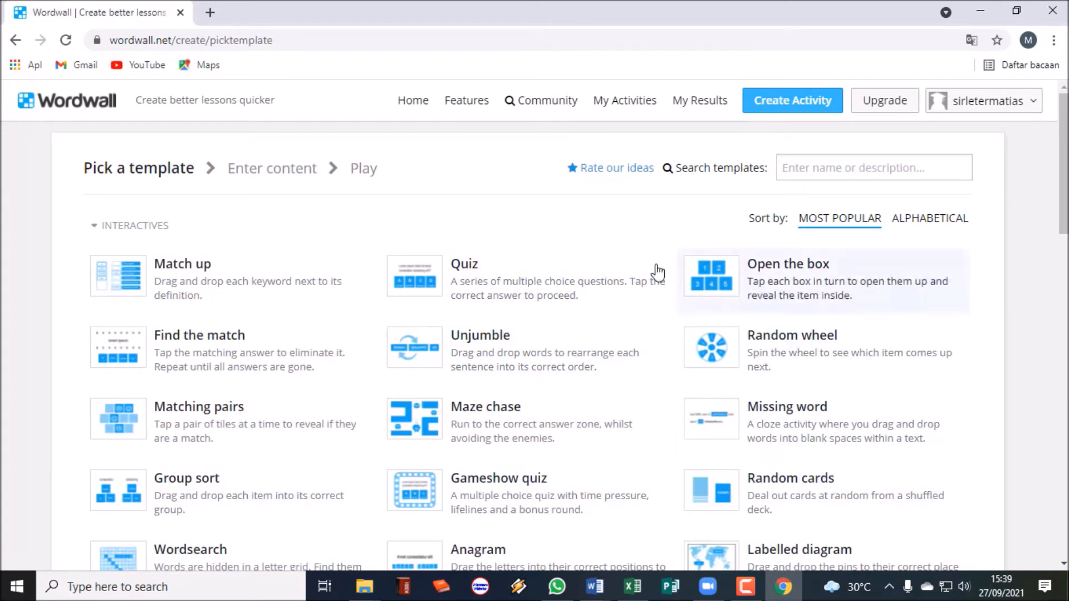
Choose the Quiz template and look over its empty Enter content form.
{"action": "scroll", "coordinate": [318, 314], "scroll_direction": "down", "scroll_amount": 1}
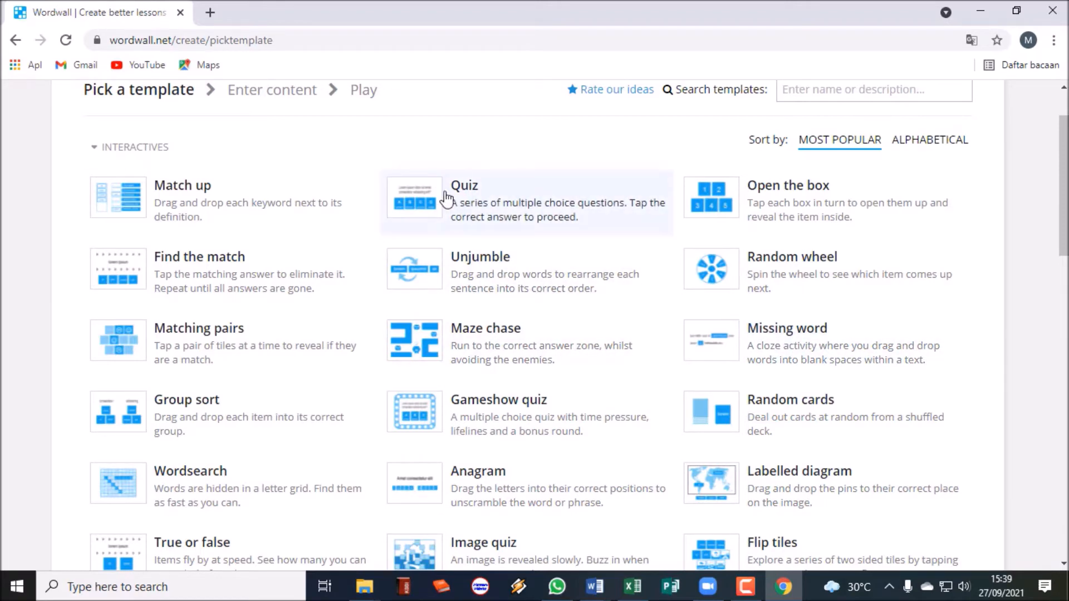
{"action": "left_click", "coordinate": [471, 206]}
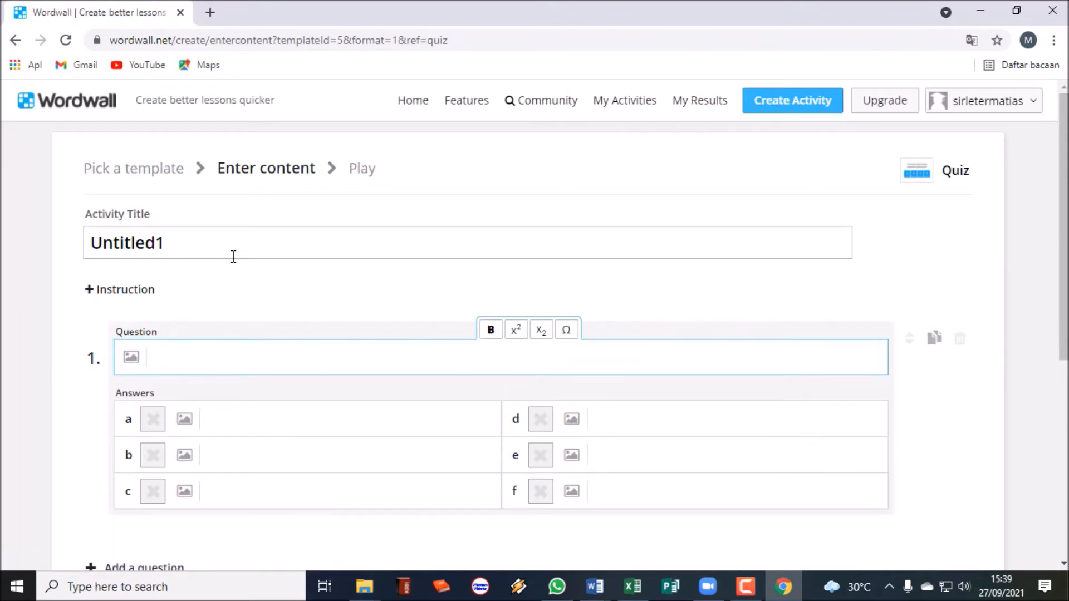
{"action": "scroll", "coordinate": [234, 256], "scroll_direction": "down", "scroll_amount": 2}
{"action": "scroll", "coordinate": [233, 256], "scroll_direction": "up", "scroll_amount": 2}
{"action": "scroll", "coordinate": [234, 256], "scroll_direction": "down", "scroll_amount": 1}
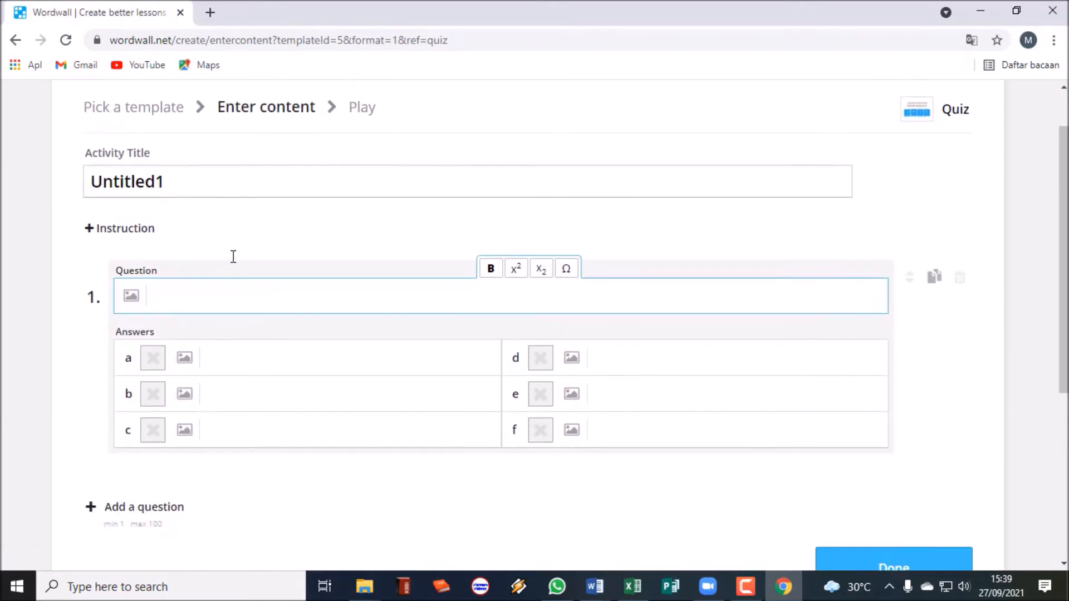
{"action": "scroll", "coordinate": [234, 257], "scroll_direction": "down", "scroll_amount": 2}
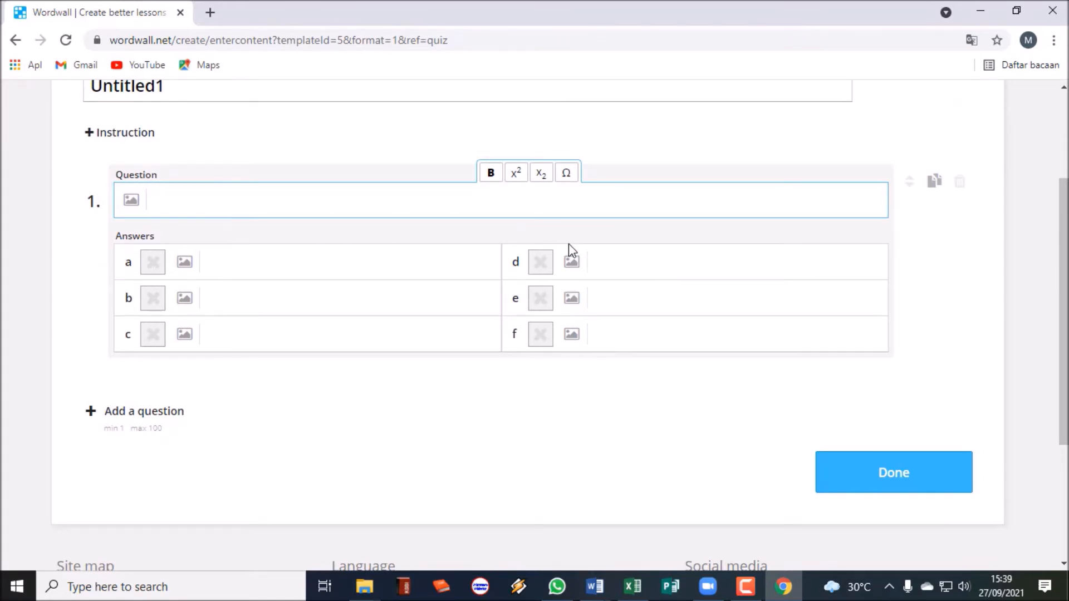
{"action": "scroll", "coordinate": [303, 232], "scroll_direction": "up", "scroll_amount": 3}
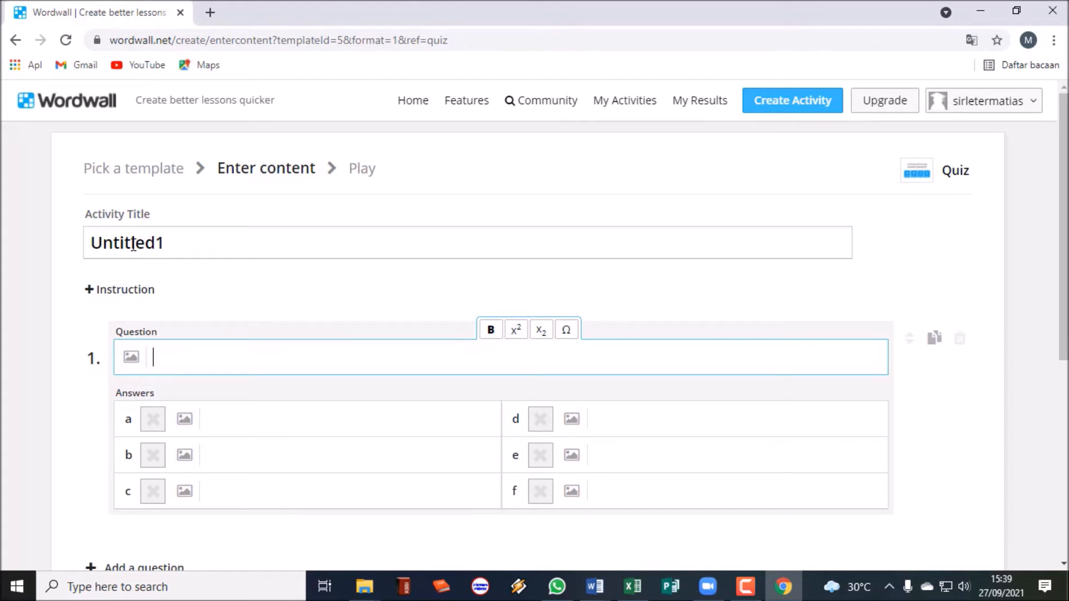
Set the activity title to 'SEJARAH INDONESIA' and place the cursor in Question 1.
{"action": "left_click", "coordinate": [180, 248]}
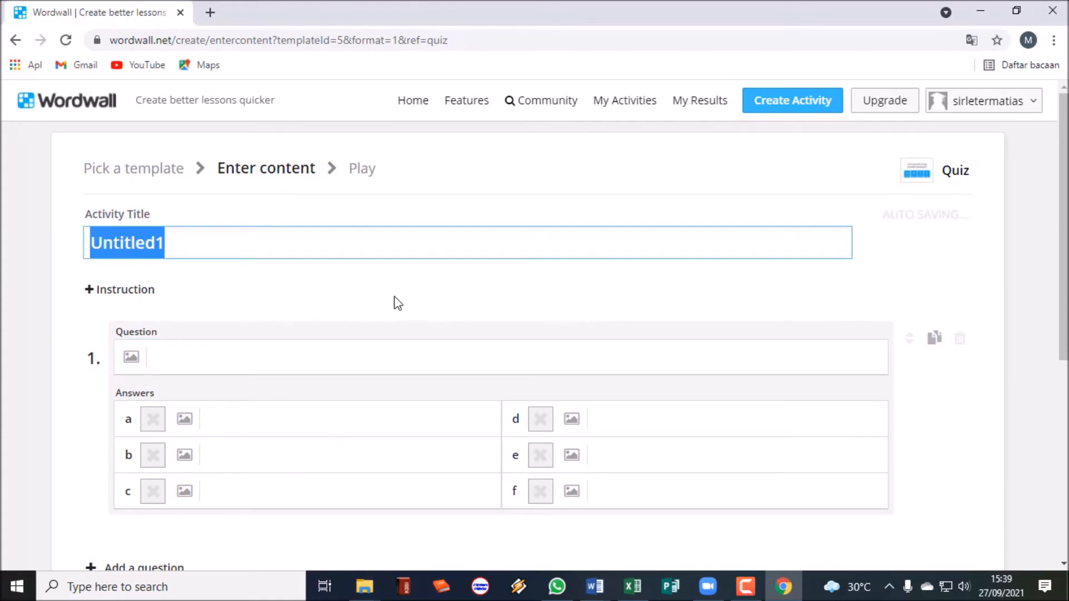
{"action": "type", "text": "sejarah"}
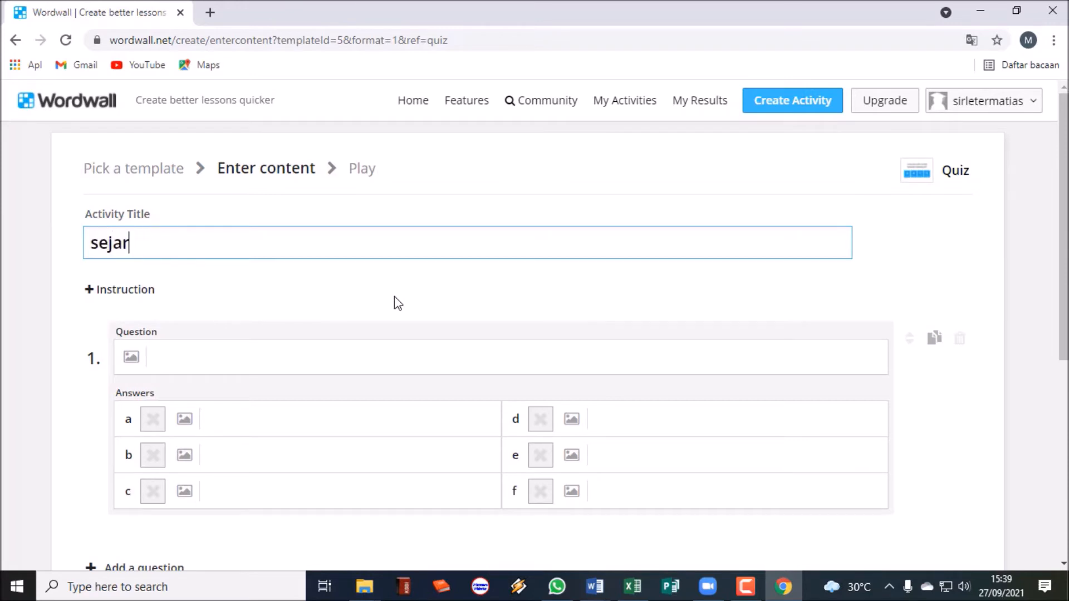
{"action": "key", "text": "BackSpace"}
{"action": "key", "text": "BackSpace"}
{"action": "key", "text": "BackSpace"}
{"action": "key", "text": "BackSpace"}
{"action": "key", "text": "BackSpace"}
{"action": "key", "text": "BackSpace"}
{"action": "key", "text": "BackSpace"}
{"action": "type", "text": "SEJARAH INDONESIA"}
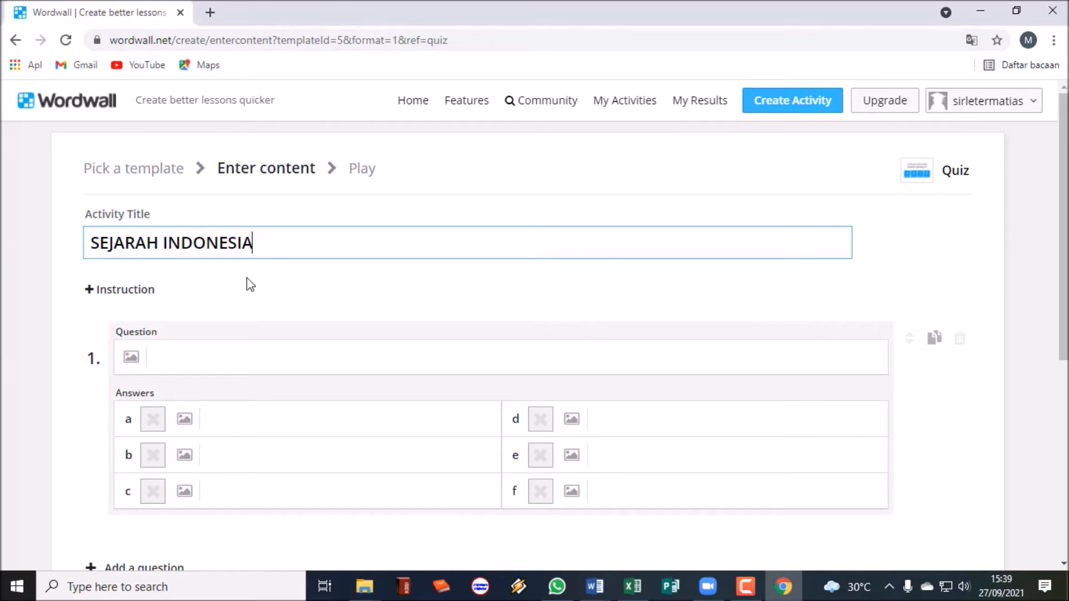
{"action": "scroll", "coordinate": [192, 246], "scroll_direction": "down", "scroll_amount": 1}
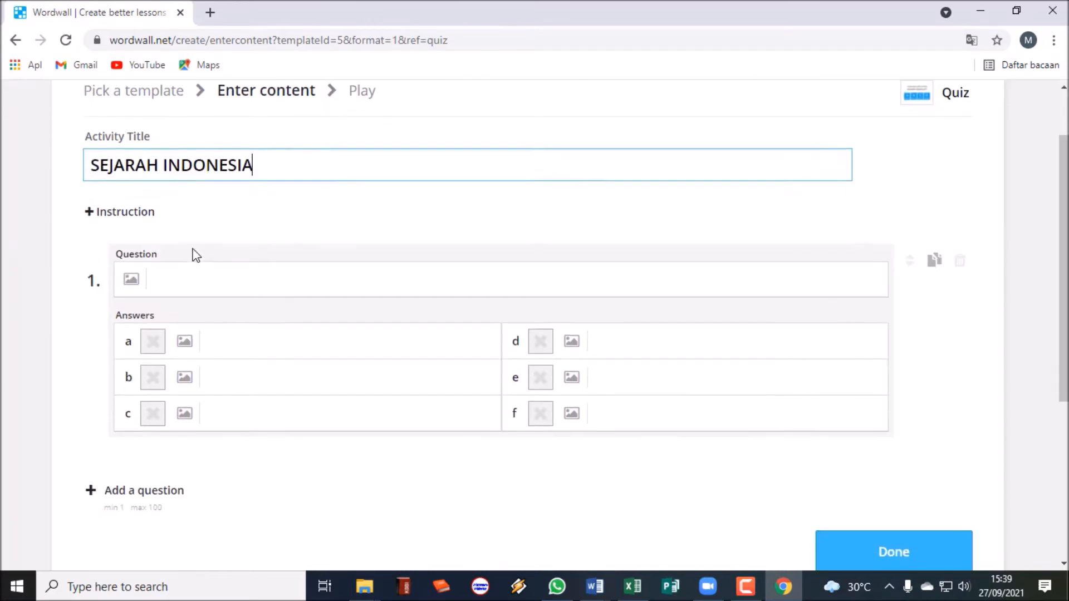
{"action": "left_click", "coordinate": [200, 294]}
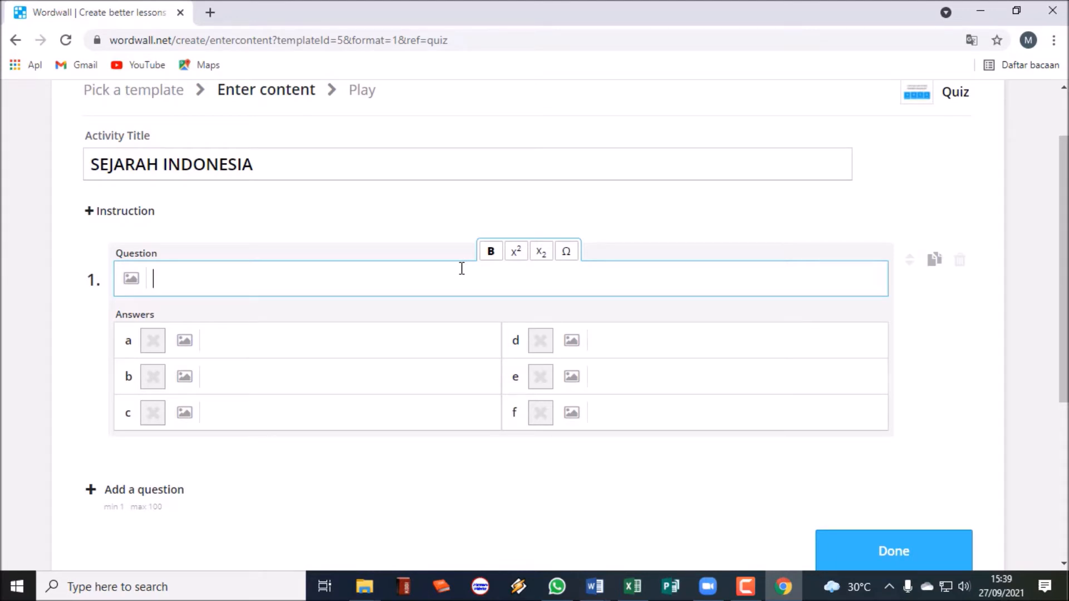
Write question 1 as 'Kapan Indonesia merdeka'.
{"action": "type", "text": "kAPA"}
{"action": "key", "text": "BackSpace"}
{"action": "key", "text": "BackSpace"}
{"action": "key", "text": "BackSpace"}
{"action": "type", "text": "Kapan indonesi"}
{"action": "key", "text": "BackSpace"}
{"action": "key", "text": "BackSpace"}
{"action": "key", "text": "BackSpace"}
{"action": "type", "text": "Indonesia "}
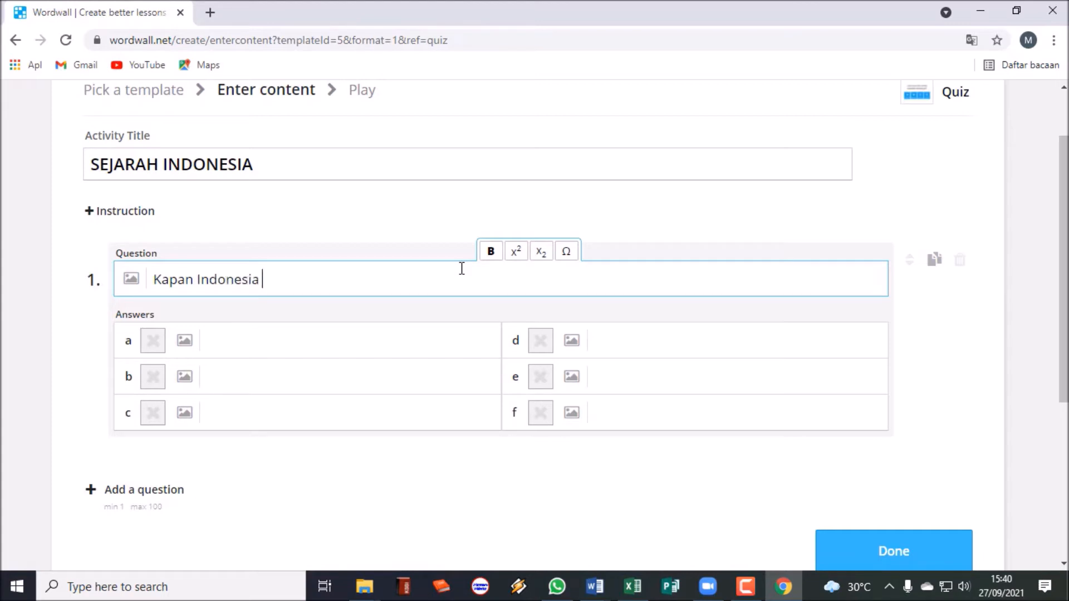
{"action": "type", "text": "merdeka"}
Enter '17 Agustus 1945' as answer a and select it for copying.
{"action": "left_click", "coordinate": [272, 341]}
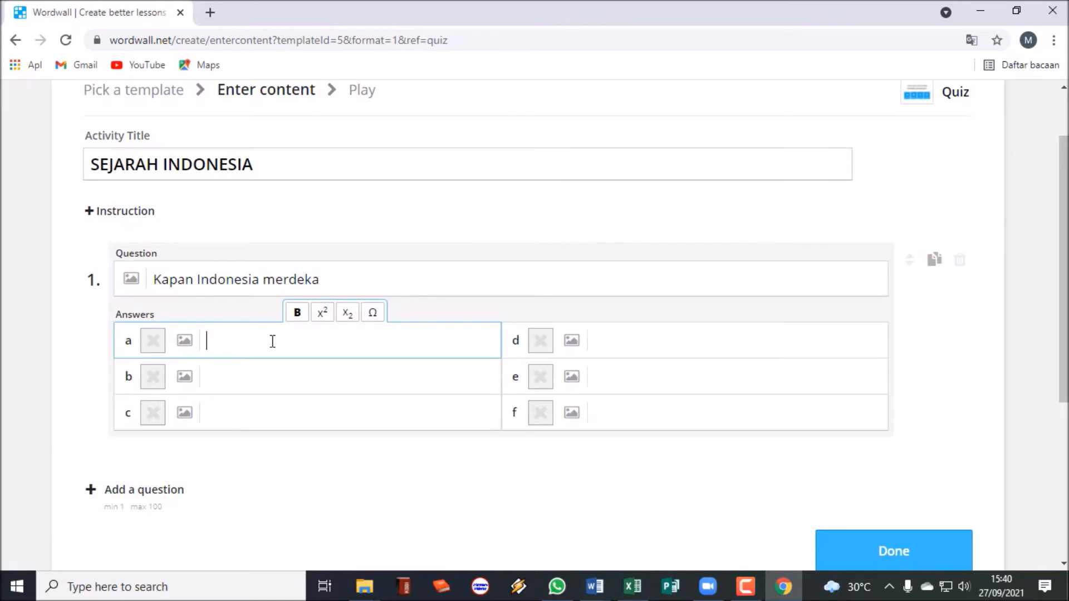
{"action": "type", "text": "17 Agustus"}
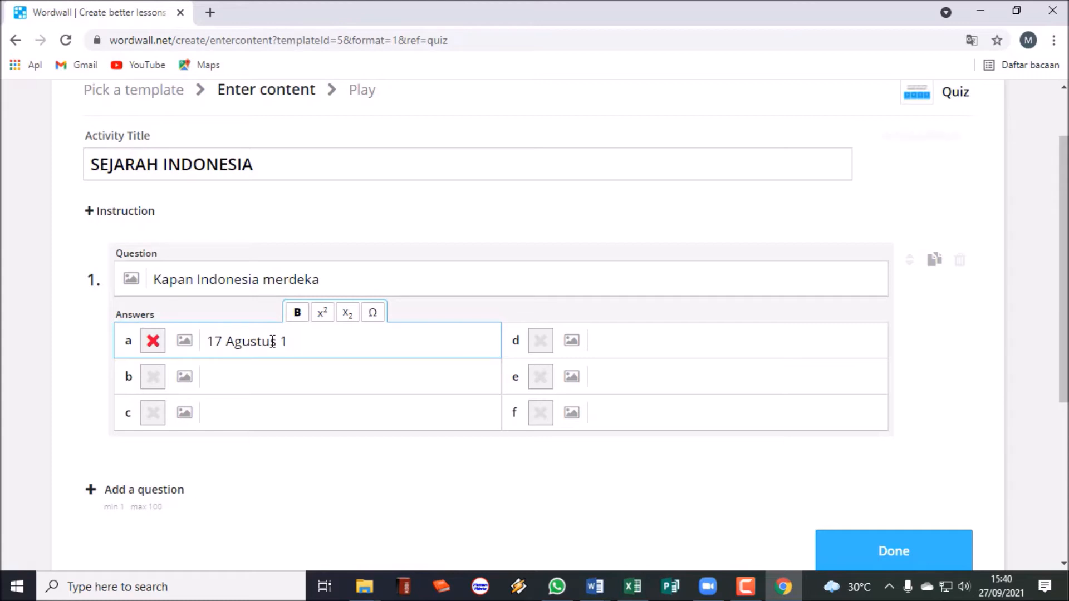
{"action": "type", "text": "1945"}
{"action": "left_click_drag", "start_coordinate": [325, 342], "coordinate": [245, 343]}
{"action": "left_click_drag", "start_coordinate": [215, 343], "coordinate": [206, 342]}
{"action": "key", "text": "ctrl+c"}
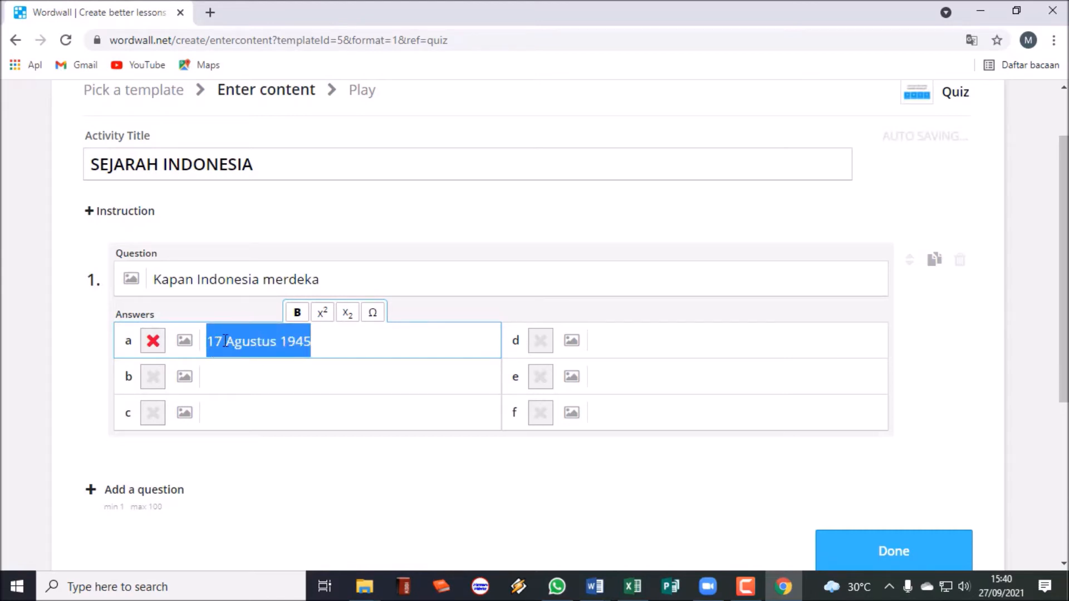
Paste '17 Agustus 1945' into answers b, c, d and e.
{"action": "left_click", "coordinate": [279, 384]}
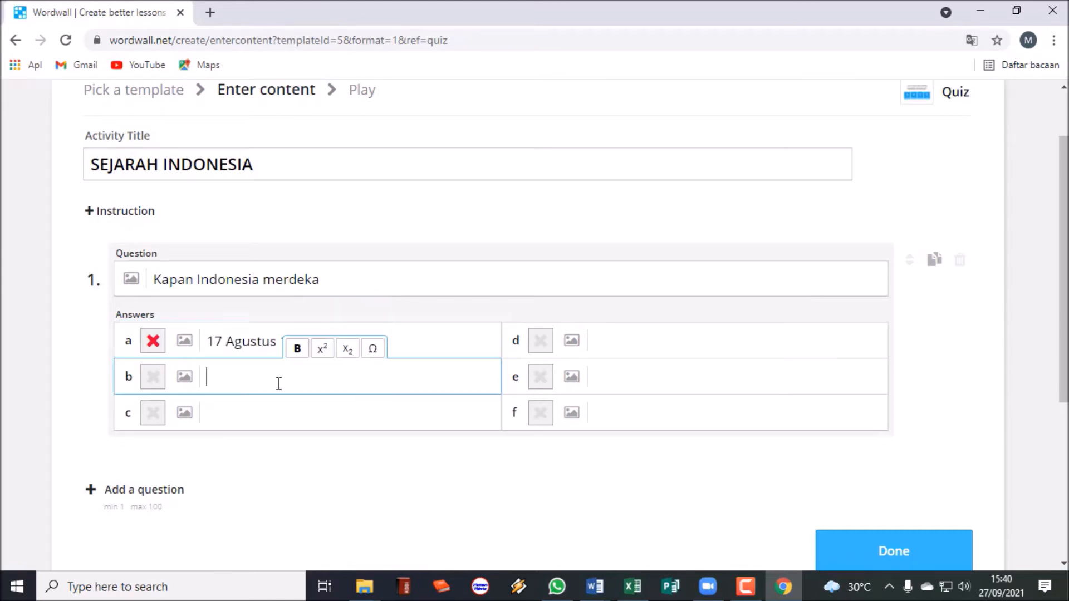
{"action": "key", "text": "ctrl+v"}
{"action": "left_click", "coordinate": [276, 415]}
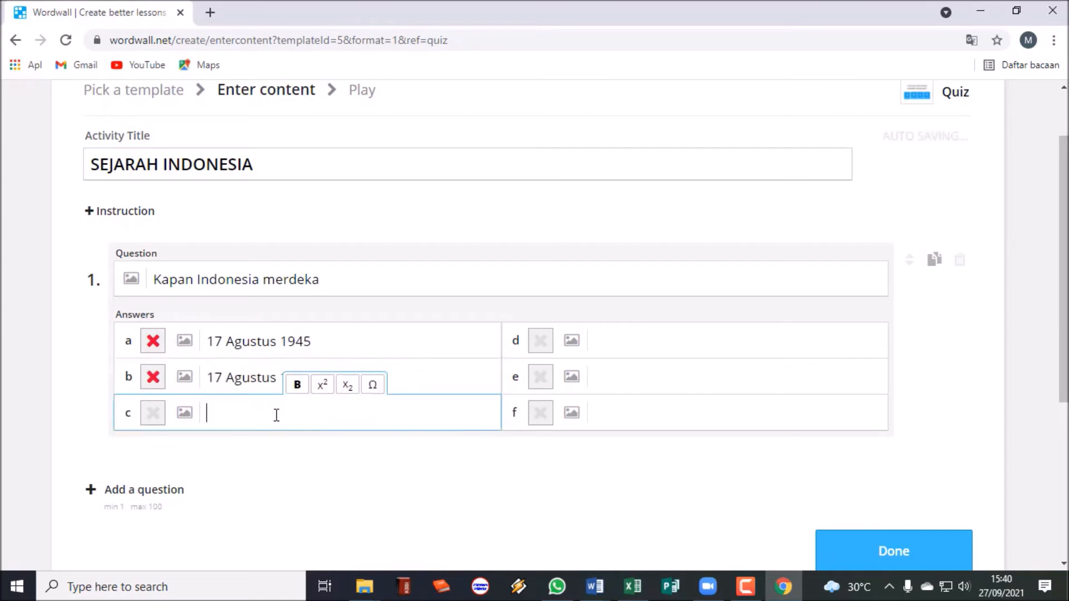
{"action": "key", "text": "ctrl+v"}
{"action": "left_click", "coordinate": [627, 341]}
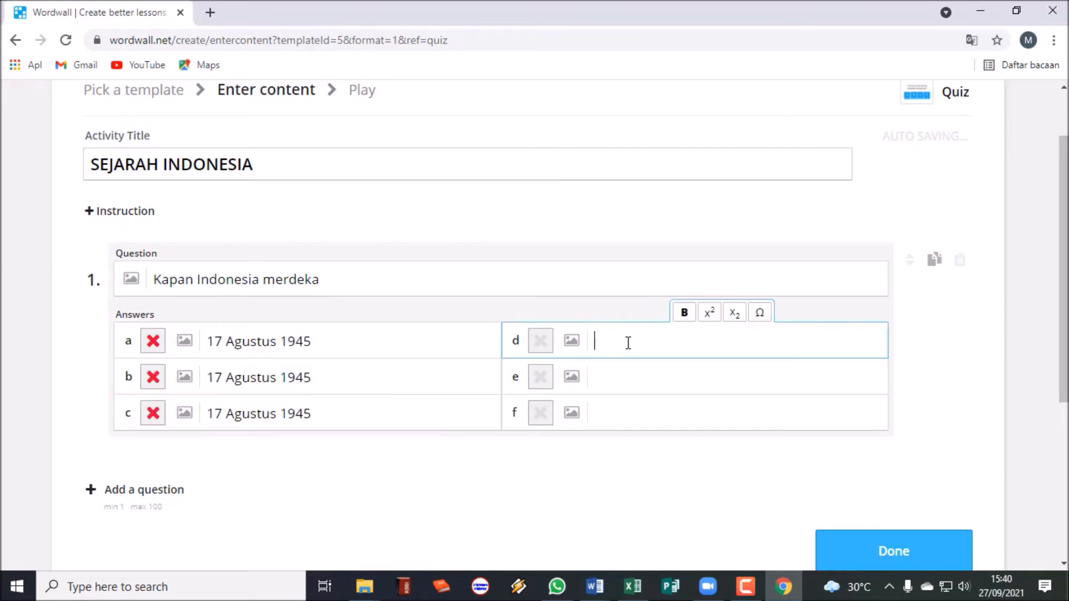
{"action": "key", "text": "ctrl+v"}
{"action": "left_click", "coordinate": [613, 376]}
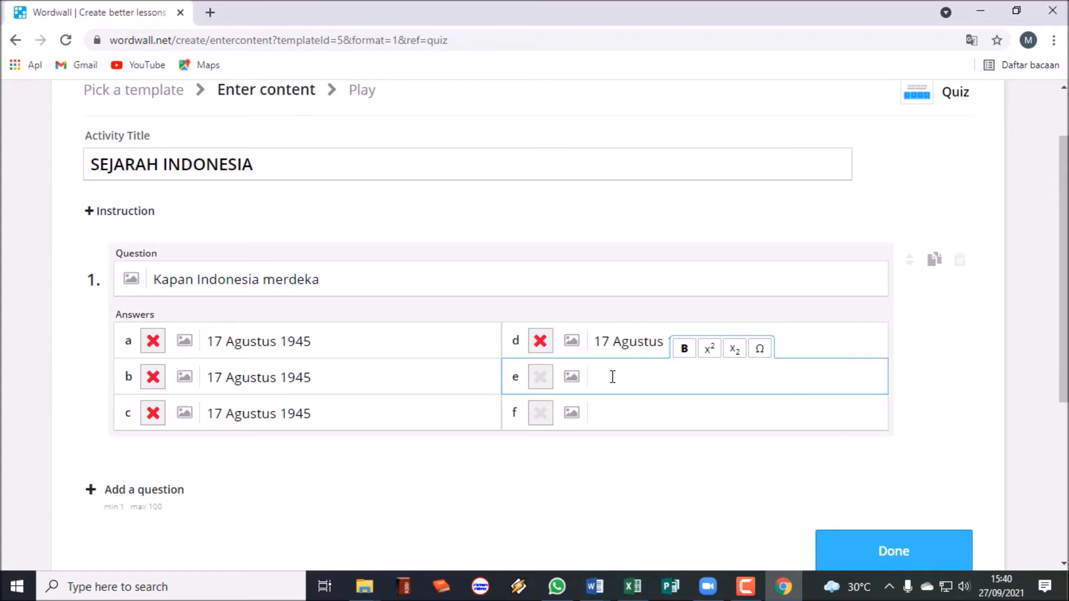
{"action": "key", "text": "ctrl+v"}
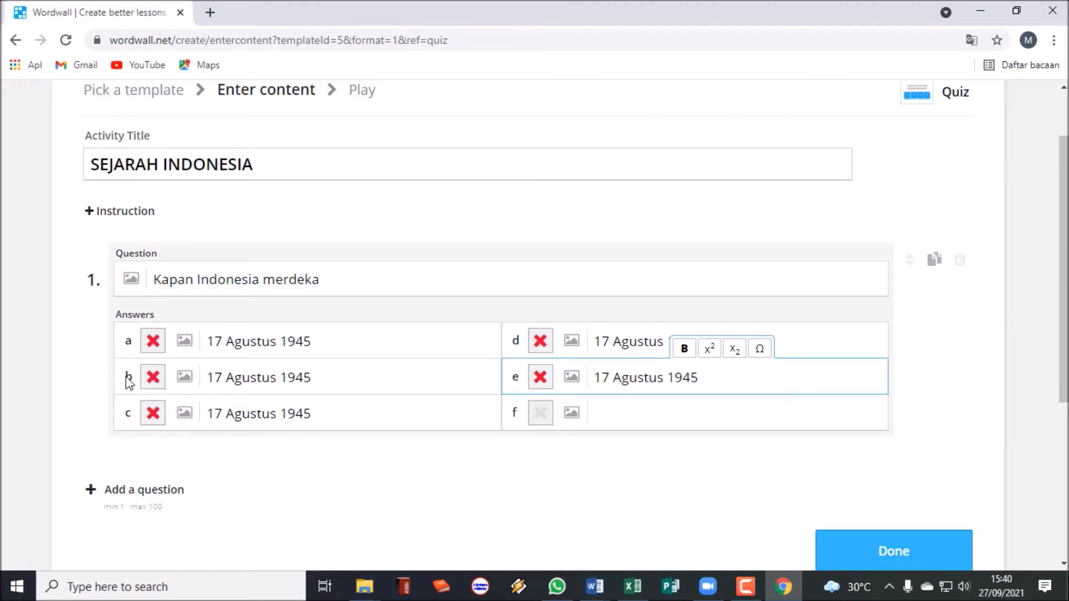
Mark answer b (1945) correct and edit the other answers' years to span 1944–1948.
{"action": "left_click", "coordinate": [152, 377]}
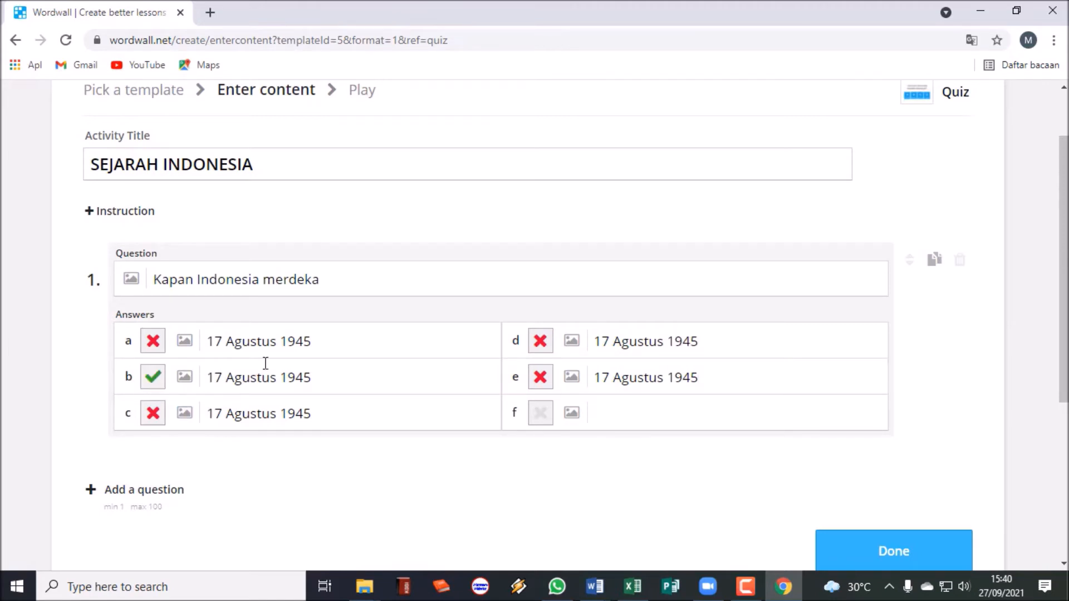
{"action": "left_click", "coordinate": [324, 347]}
{"action": "key", "text": "BackSpace"}
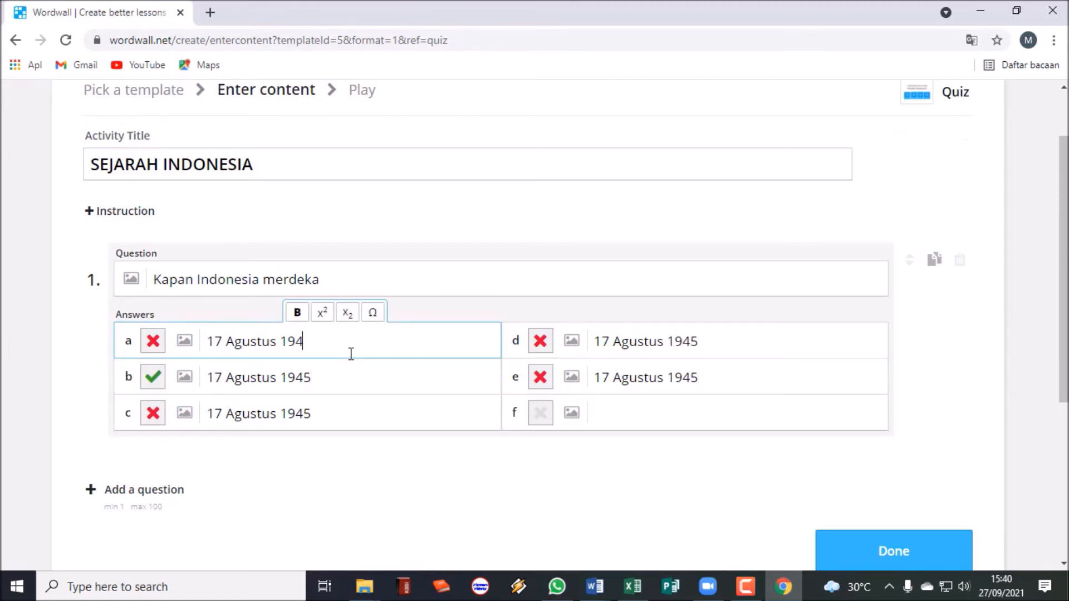
{"action": "type", "text": "6"}
{"action": "left_click", "coordinate": [338, 415]}
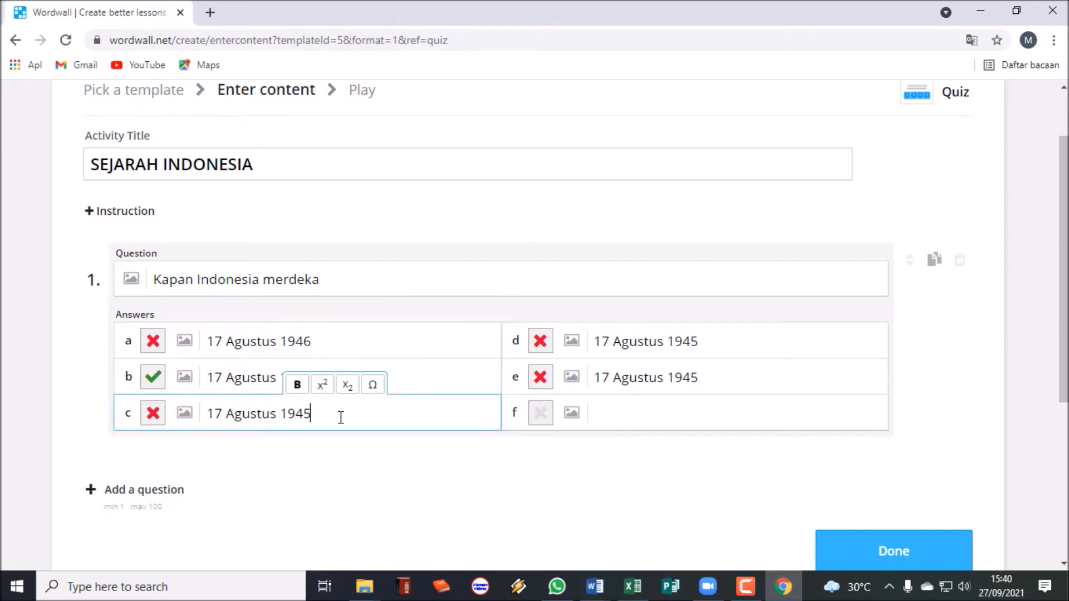
{"action": "left_click", "coordinate": [343, 345]}
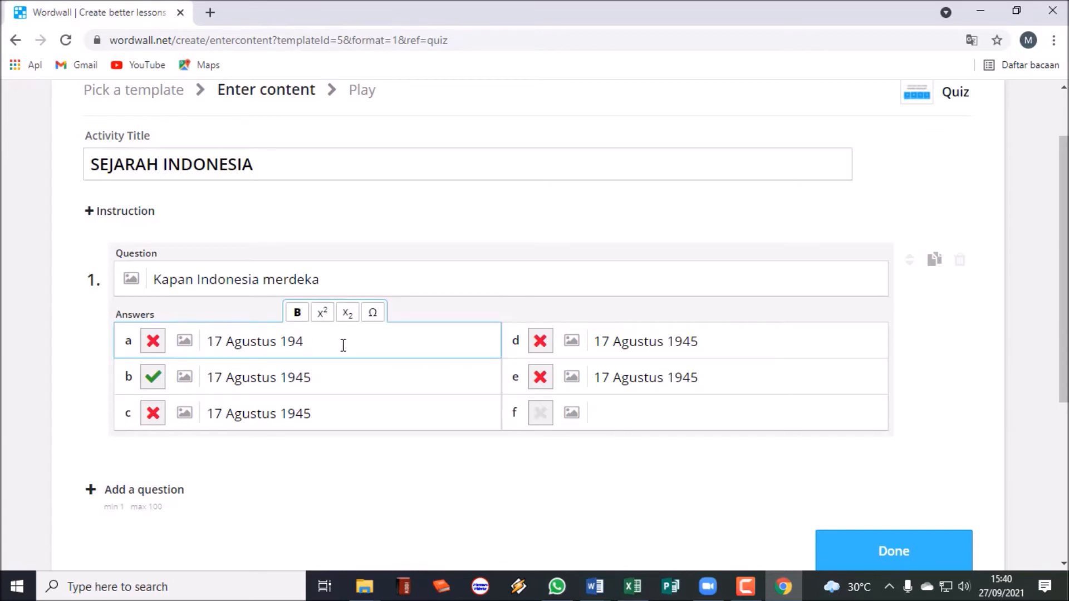
{"action": "type", "text": "4"}
{"action": "left_click", "coordinate": [334, 413]}
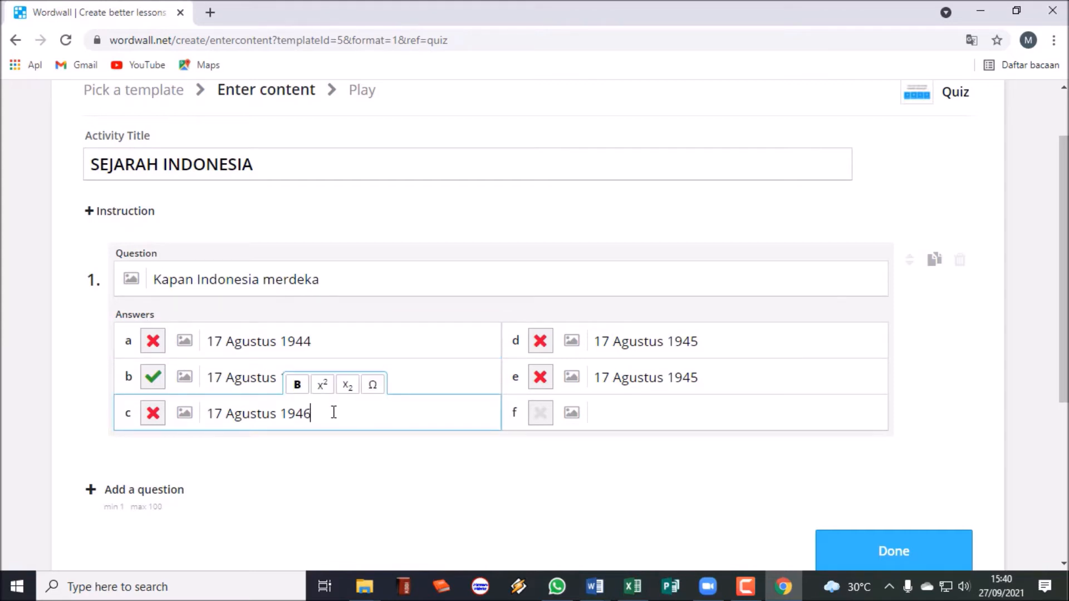
{"action": "left_click", "coordinate": [711, 342]}
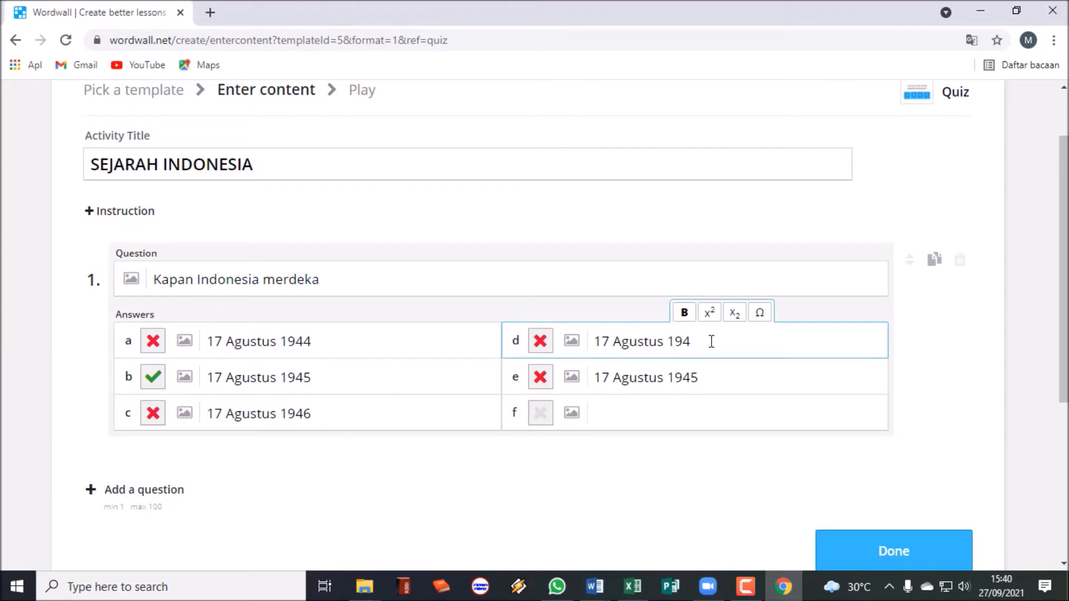
{"action": "left_click", "coordinate": [720, 378]}
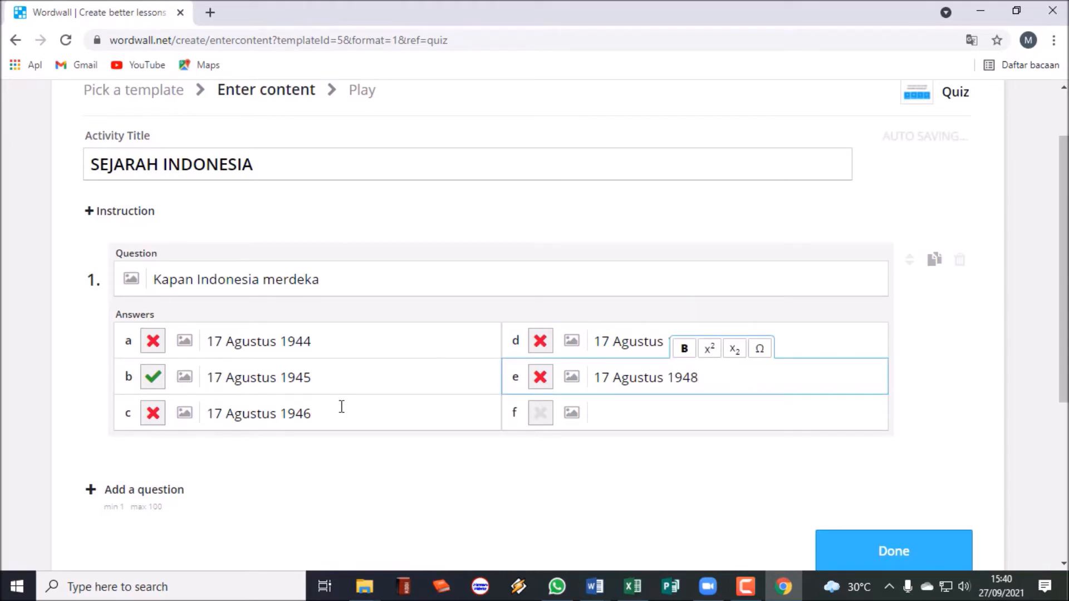
{"action": "scroll", "coordinate": [265, 460], "scroll_direction": "down", "scroll_amount": 1}
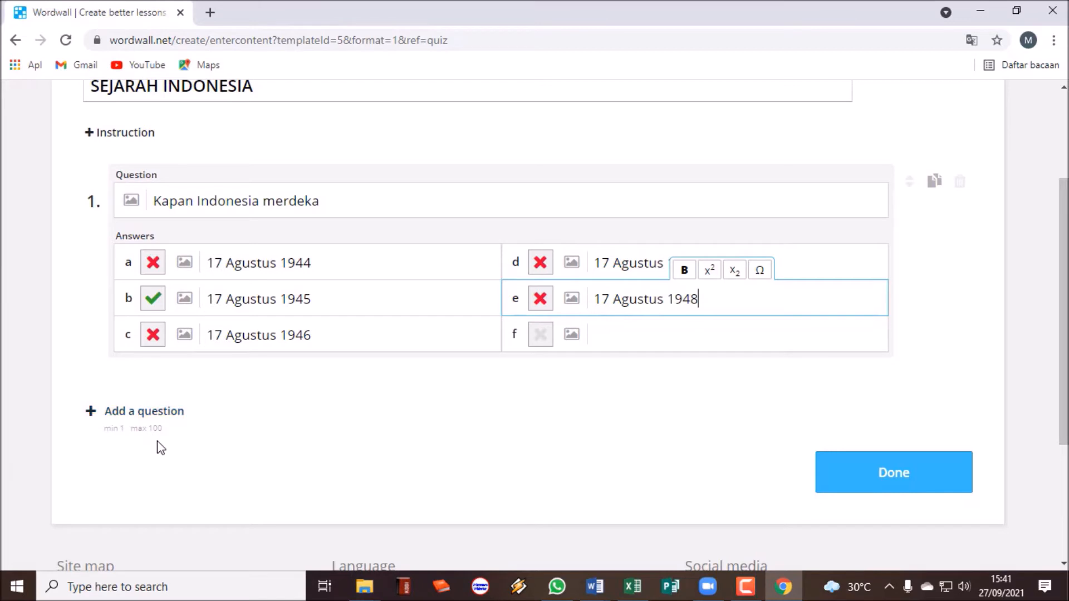
{"action": "scroll", "coordinate": [238, 434], "scroll_direction": "up", "scroll_amount": 1}
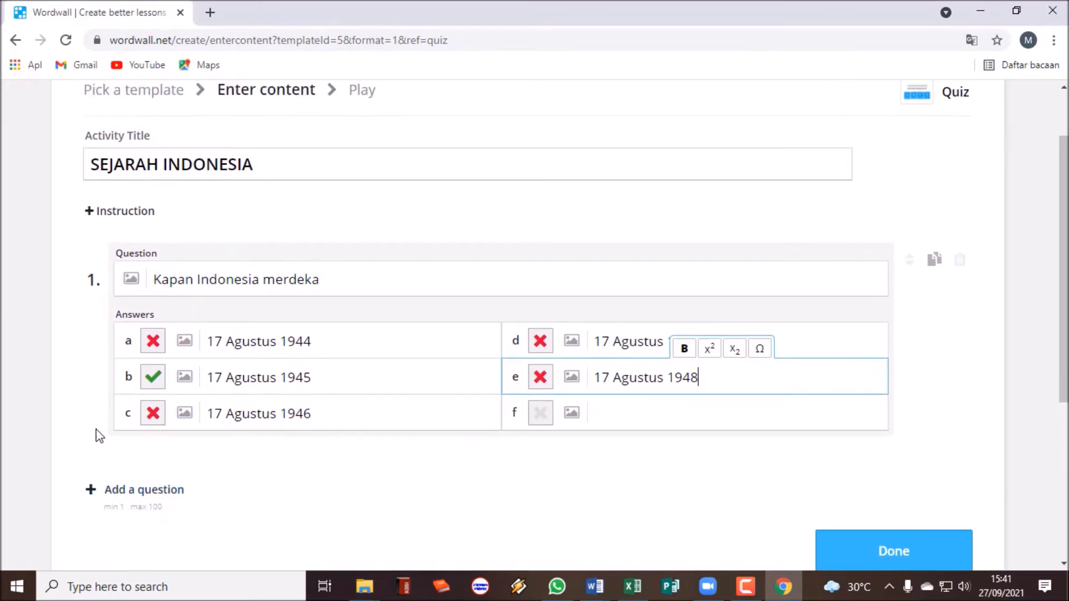
Add question 2: 'Siapakah presiden Indonesia yang pertama'.
{"action": "left_click", "coordinate": [144, 491]}
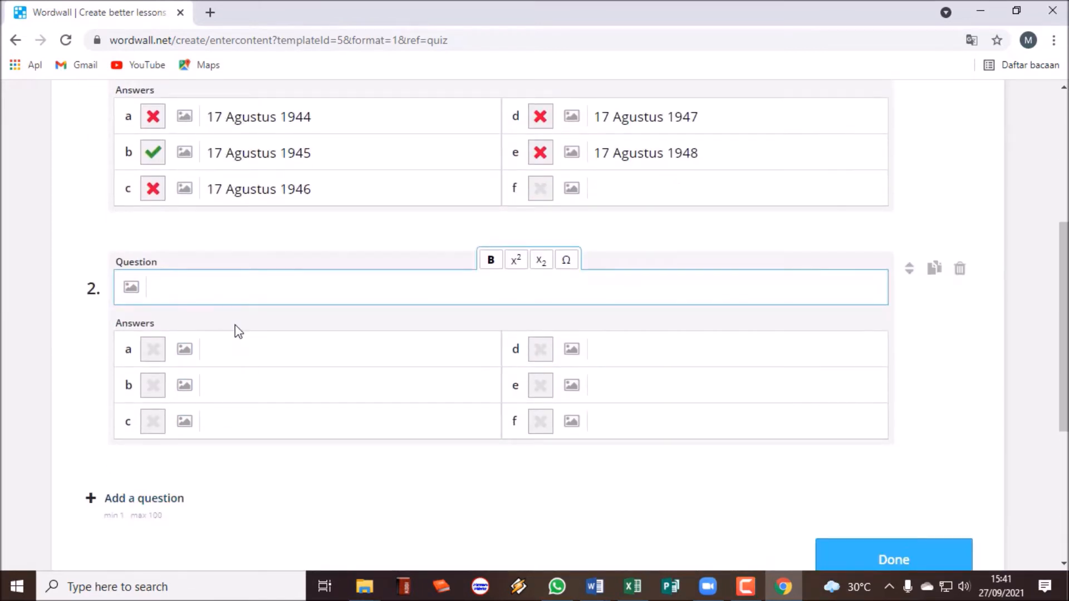
{"action": "type", "text": "Siapakah presediden"}
{"action": "key", "text": "BackSpace"}
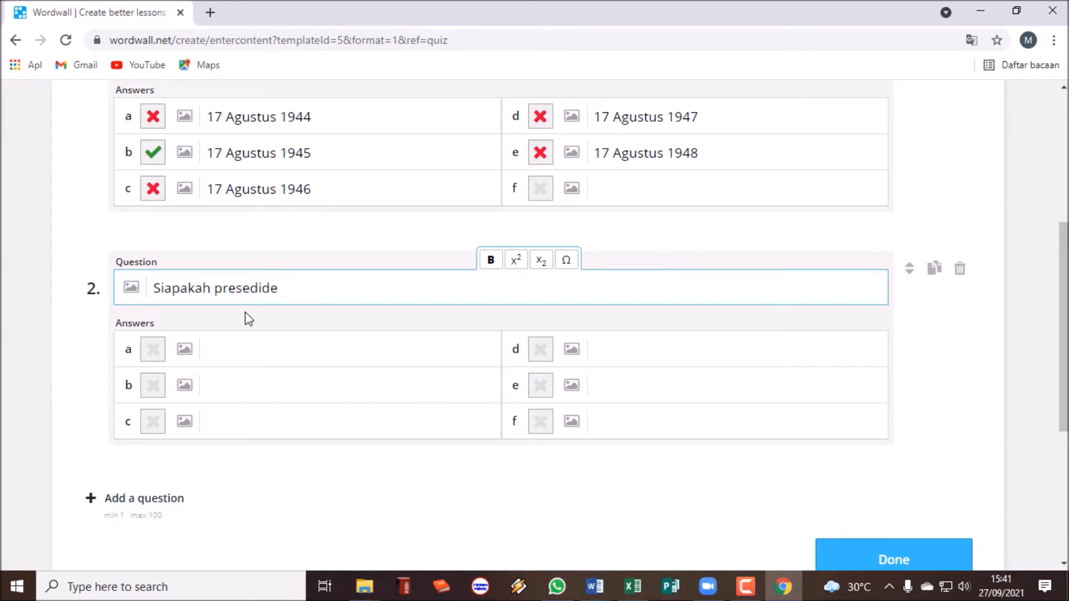
{"action": "type", "text": "n Indoens"}
{"action": "key", "text": "BackSpace"}
{"action": "key", "text": "BackSpace"}
{"action": "key", "text": "BackSpace"}
{"action": "type", "text": "nesia yang pertama"}
Fill answers a–e with Muhamad Hatta, Soekarno, Soeharto, Ha… and Gus Dur, marking Soekarno correct.
{"action": "left_click", "coordinate": [241, 346]}
{"action": "type", "text": "S"}
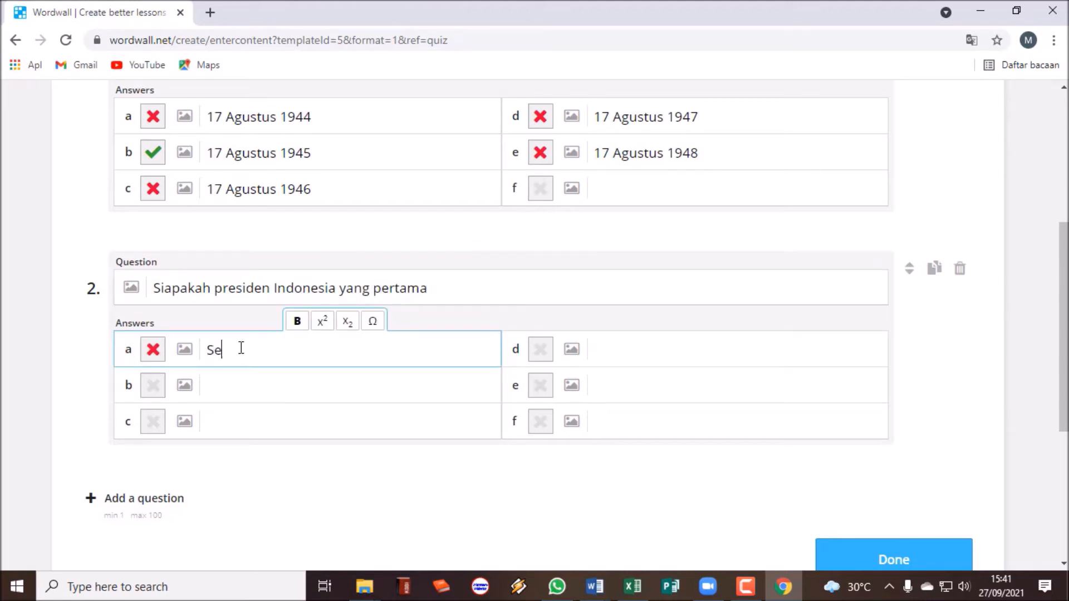
{"action": "key", "text": "BackSpace"}
{"action": "type", "text": "Muhamad Hatta"}
{"action": "left_click", "coordinate": [219, 389]}
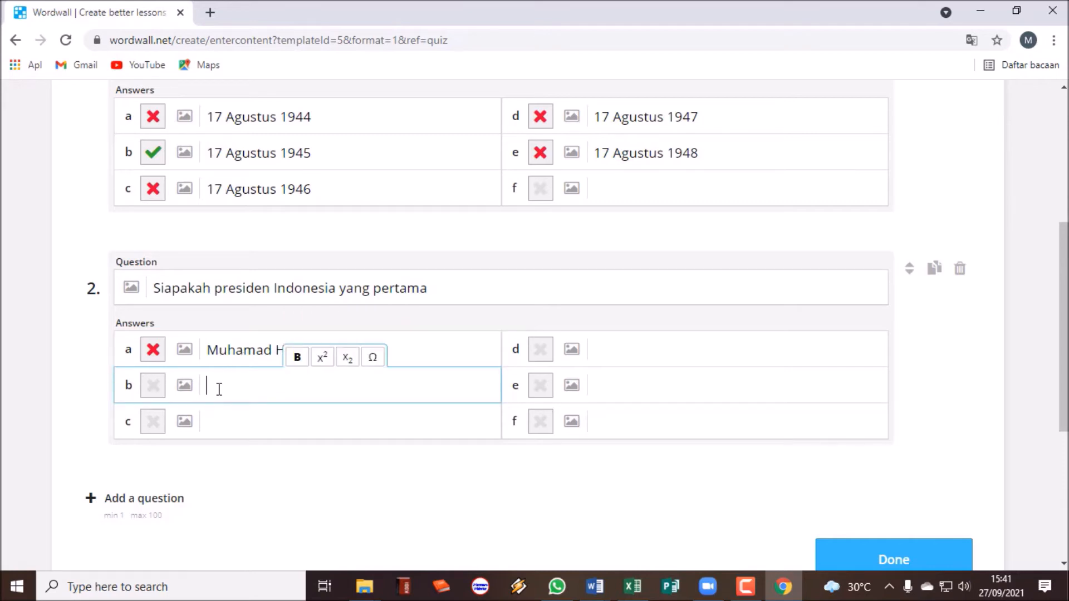
{"action": "type", "text": "Soekarno"}
{"action": "key", "text": "Tab"}
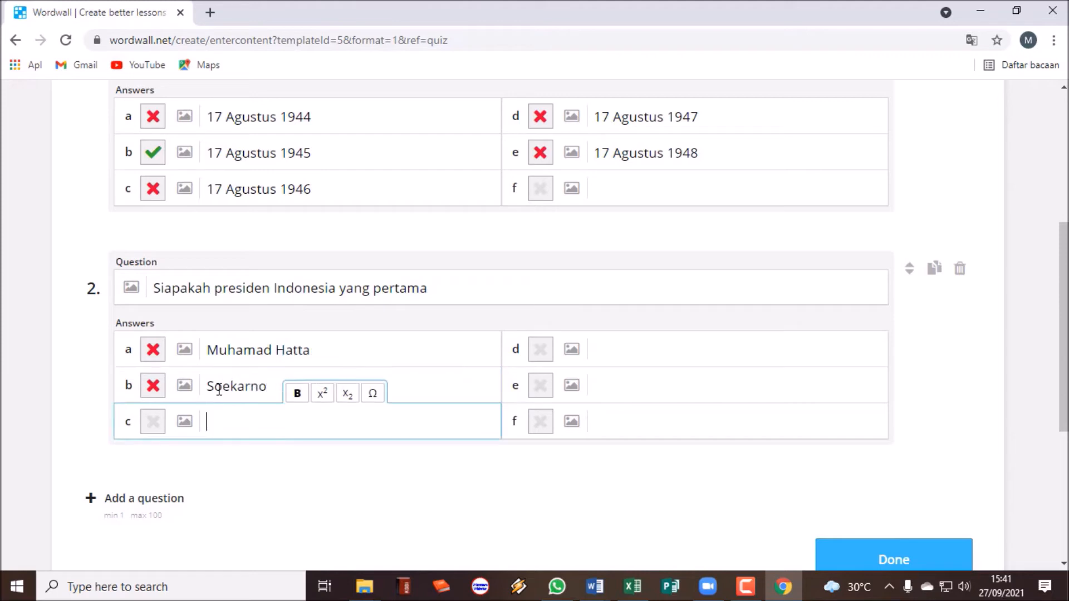
{"action": "type", "text": "Soeharto"}
{"action": "key", "text": "Tab"}
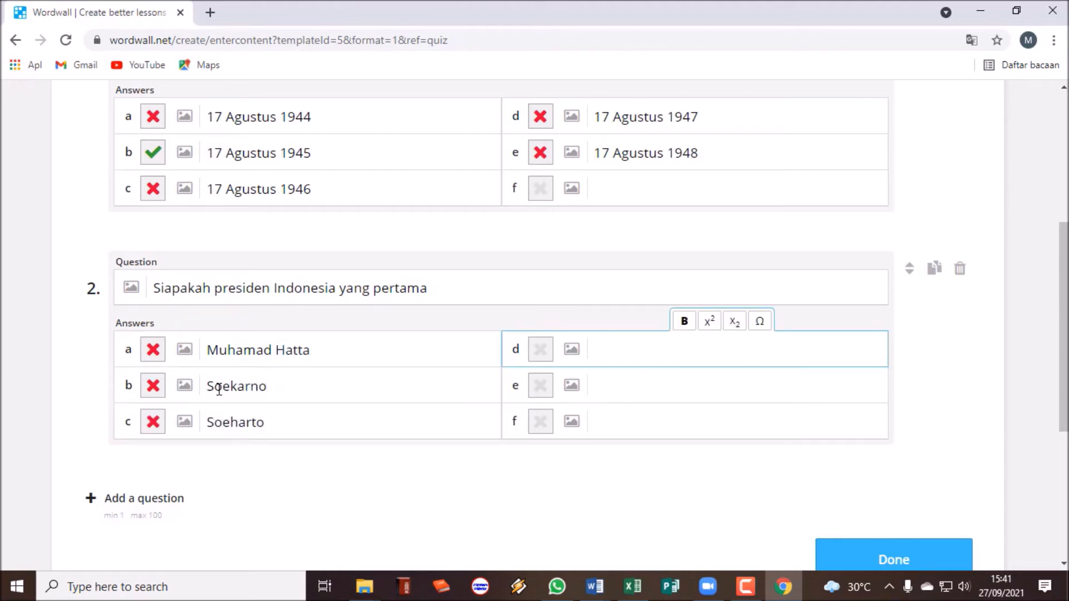
{"action": "type", "text": "Habibi"}
{"action": "key", "text": "Tab"}
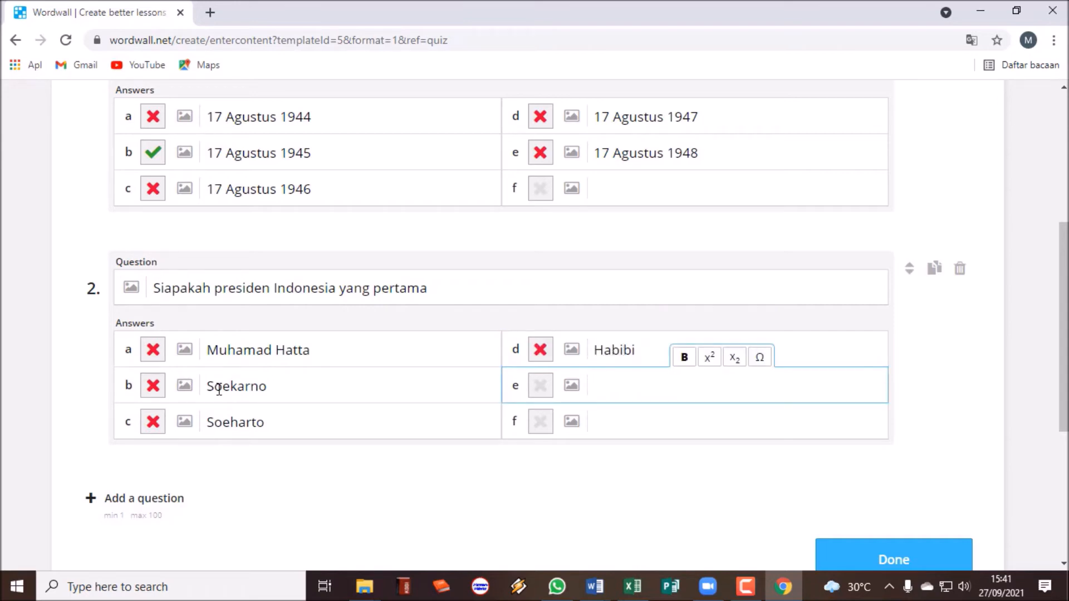
{"action": "type", "text": "Gus Dur"}
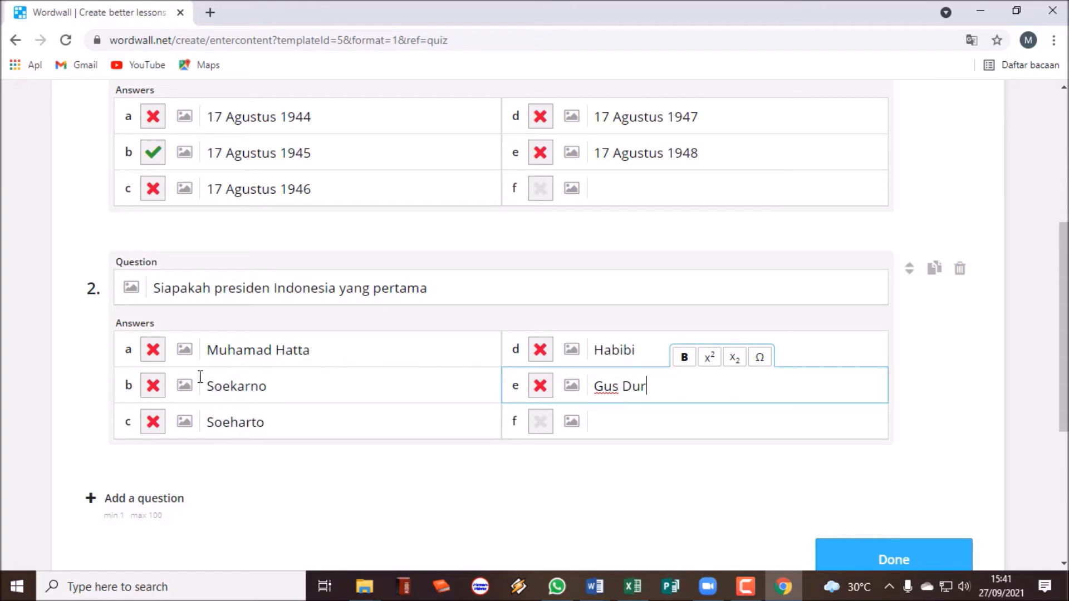
{"action": "left_click", "coordinate": [156, 385]}
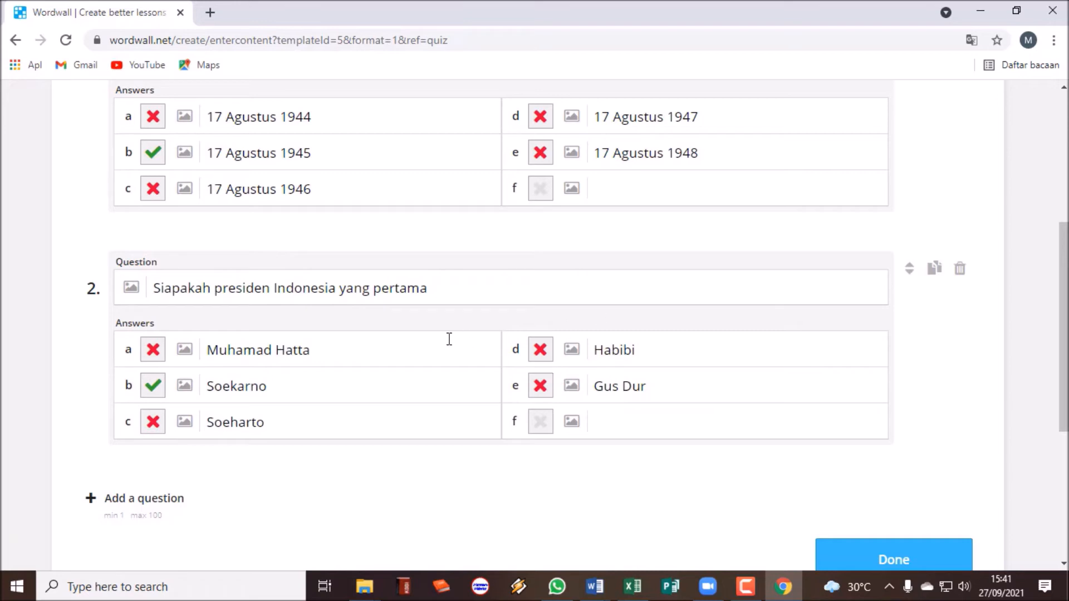
{"action": "scroll", "coordinate": [562, 385], "scroll_direction": "down", "scroll_amount": 1}
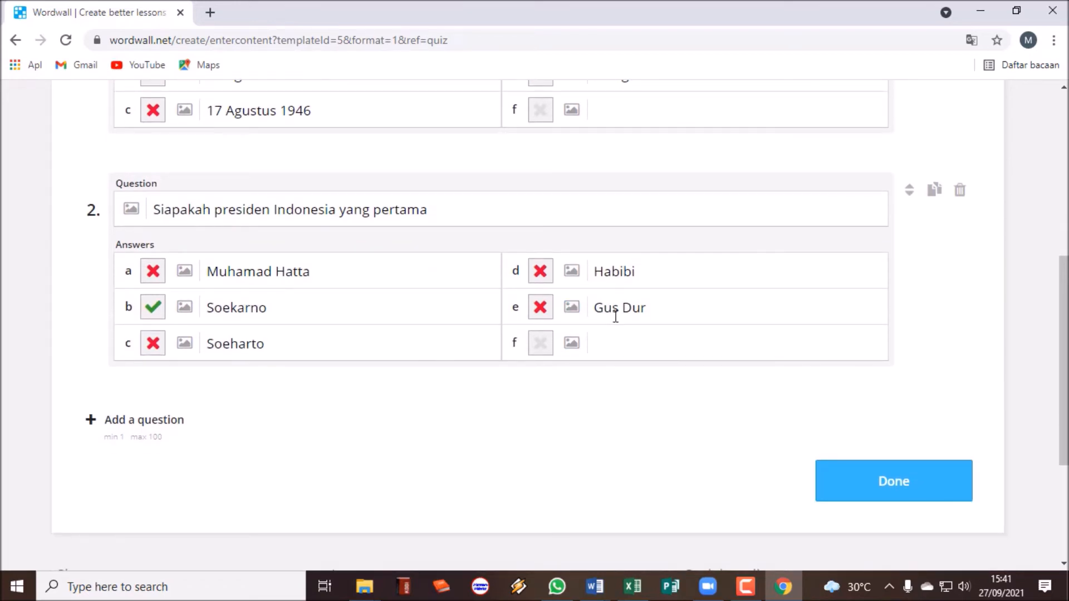
Unmark answer b, then put Soekarno in answer a and Muhamad Hatta in answer b.
{"action": "left_click", "coordinate": [153, 307]}
{"action": "left_click", "coordinate": [208, 307]}
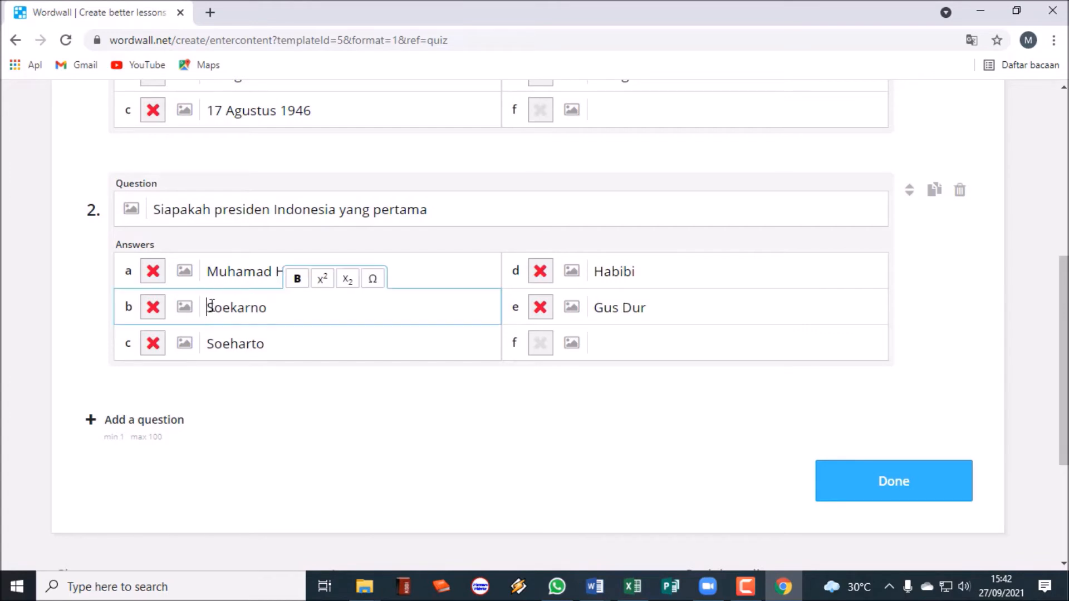
{"action": "left_click_drag", "start_coordinate": [208, 308], "coordinate": [314, 310]}
{"action": "key", "text": "ctrl+c"}
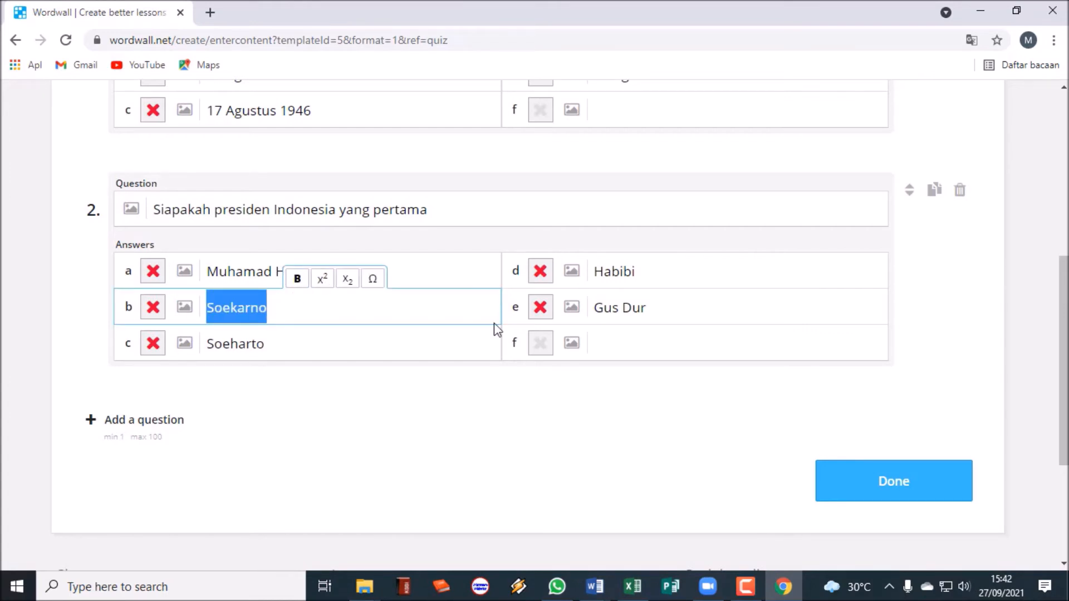
{"action": "left_click", "coordinate": [462, 278]}
{"action": "left_click_drag", "start_coordinate": [425, 272], "coordinate": [208, 276]}
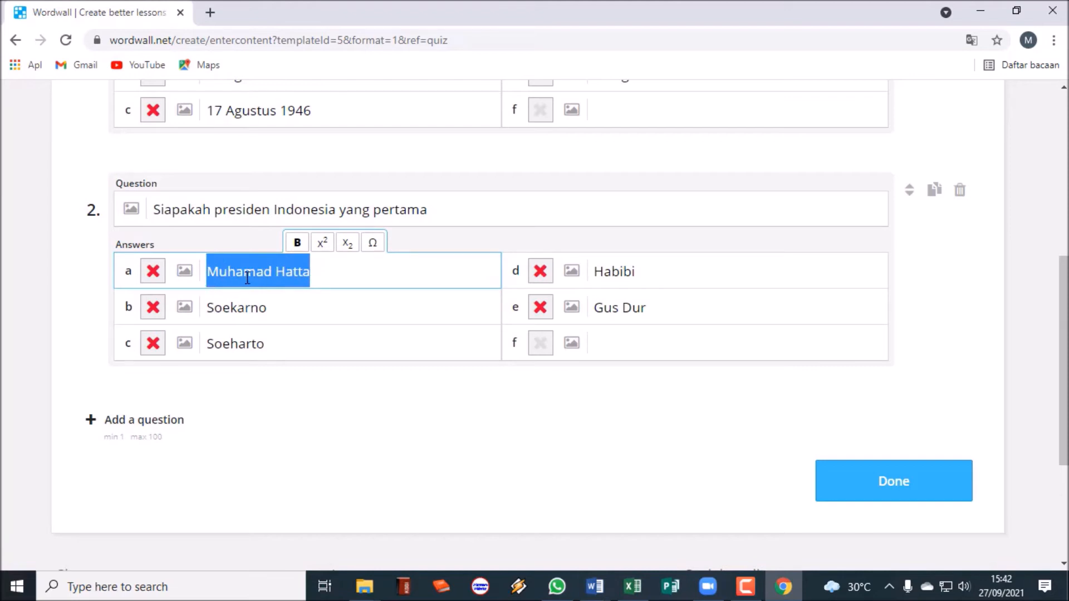
{"action": "key", "text": "ctrl+v"}
{"action": "left_click_drag", "start_coordinate": [289, 310], "coordinate": [209, 310]}
{"action": "type", "text": "Muhamad H"}
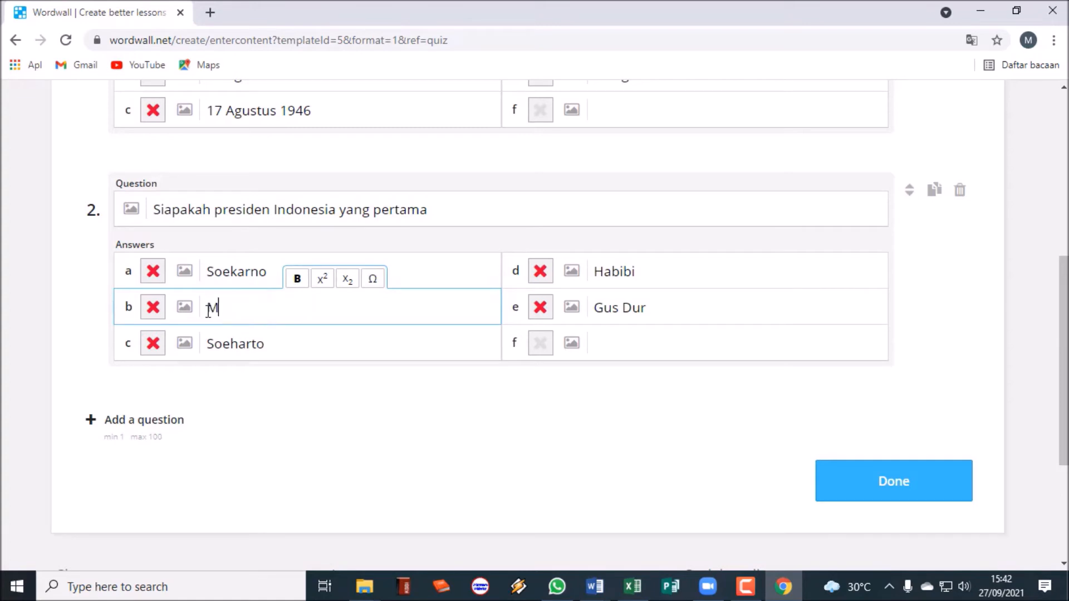
{"action": "type", "text": "at"}
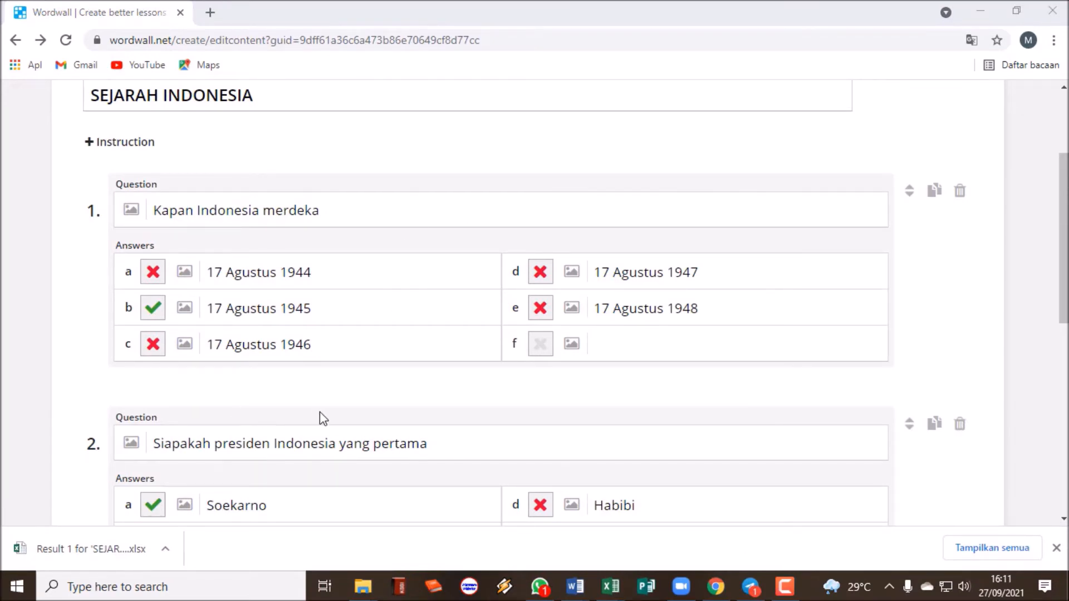
{"action": "scroll", "coordinate": [320, 412], "scroll_direction": "down", "scroll_amount": 4}
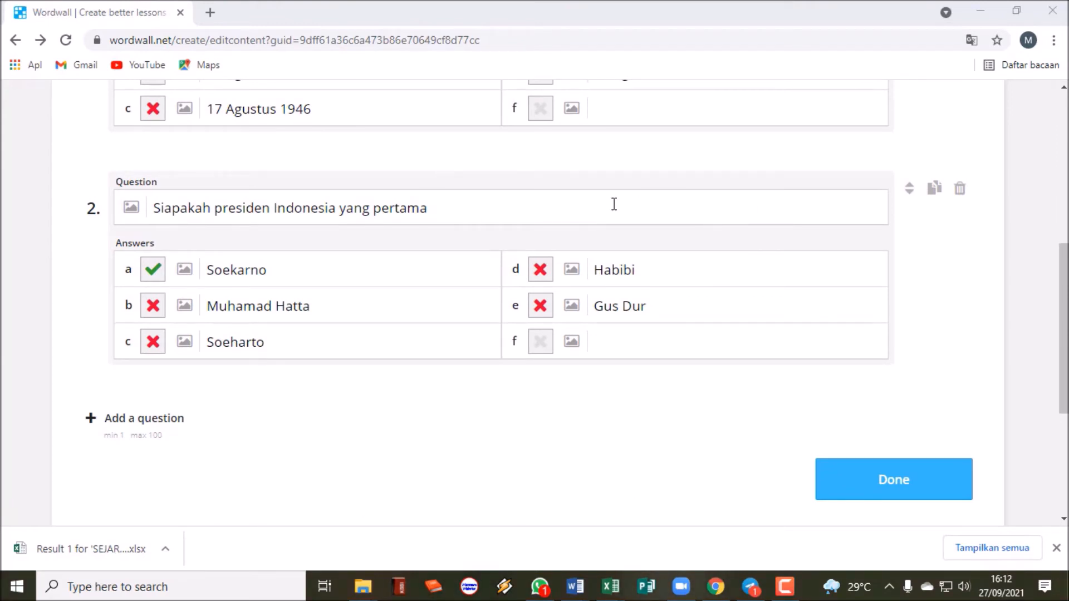
{"action": "scroll", "coordinate": [482, 262], "scroll_direction": "up", "scroll_amount": 5}
{"action": "scroll", "coordinate": [642, 370], "scroll_direction": "down", "scroll_amount": 5}
Save the quiz and play it, answering 17 Agustus 1945 and Soeharto to score 1/2.
{"action": "left_click", "coordinate": [919, 487]}
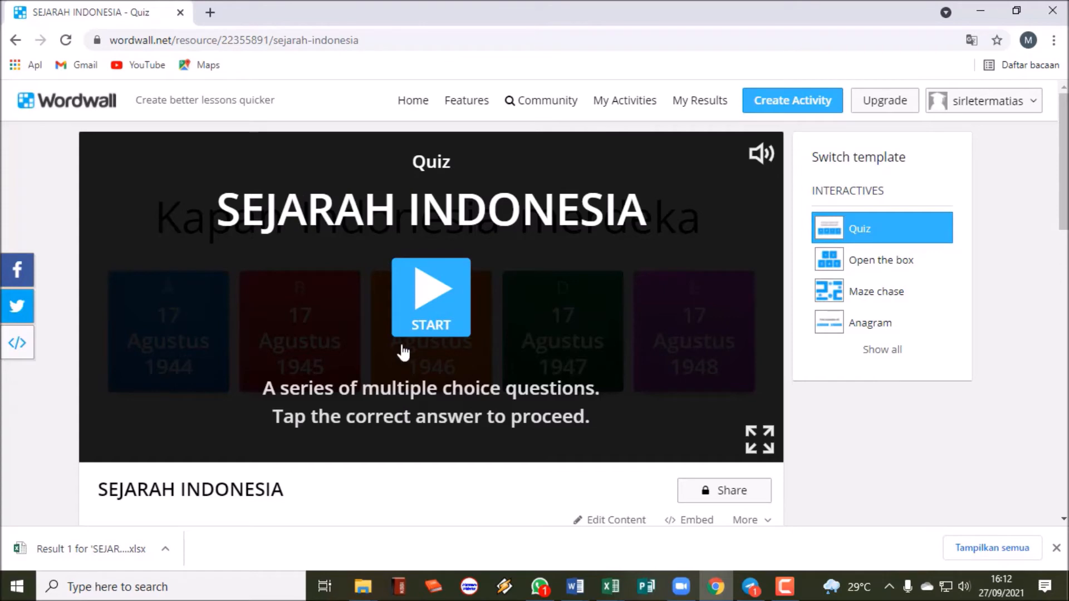
{"action": "left_click", "coordinate": [426, 308]}
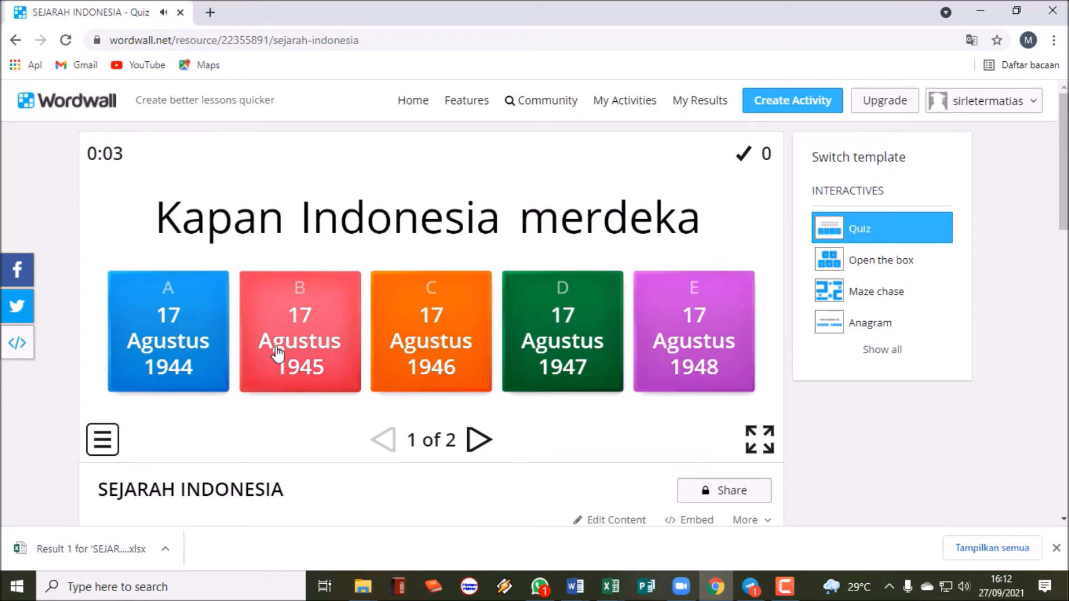
{"action": "left_click", "coordinate": [277, 353]}
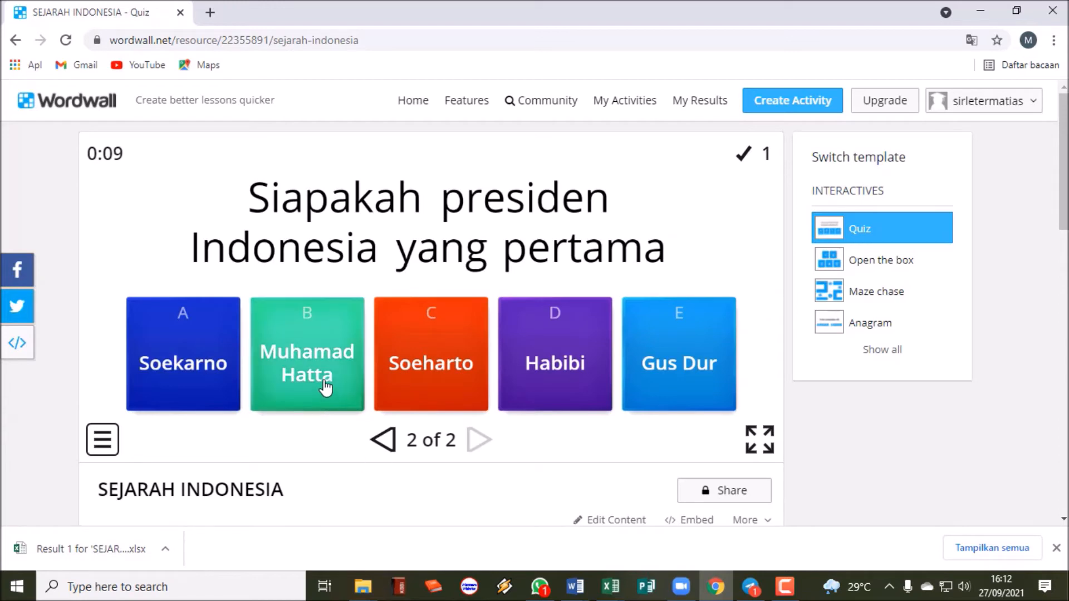
{"action": "left_click", "coordinate": [460, 383]}
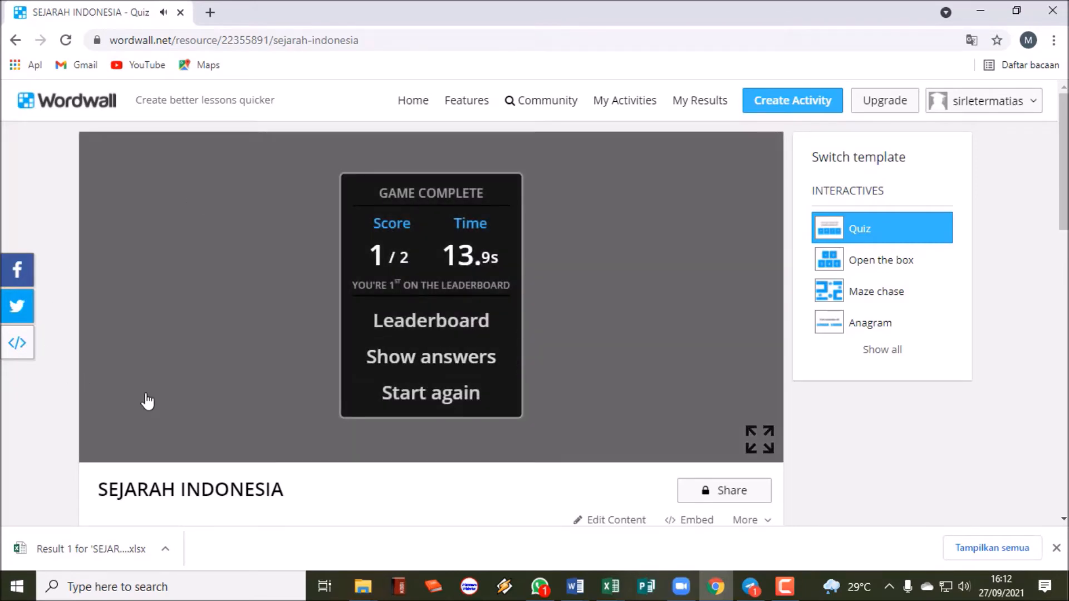
{"action": "scroll", "coordinate": [520, 408], "scroll_direction": "down", "scroll_amount": 5}
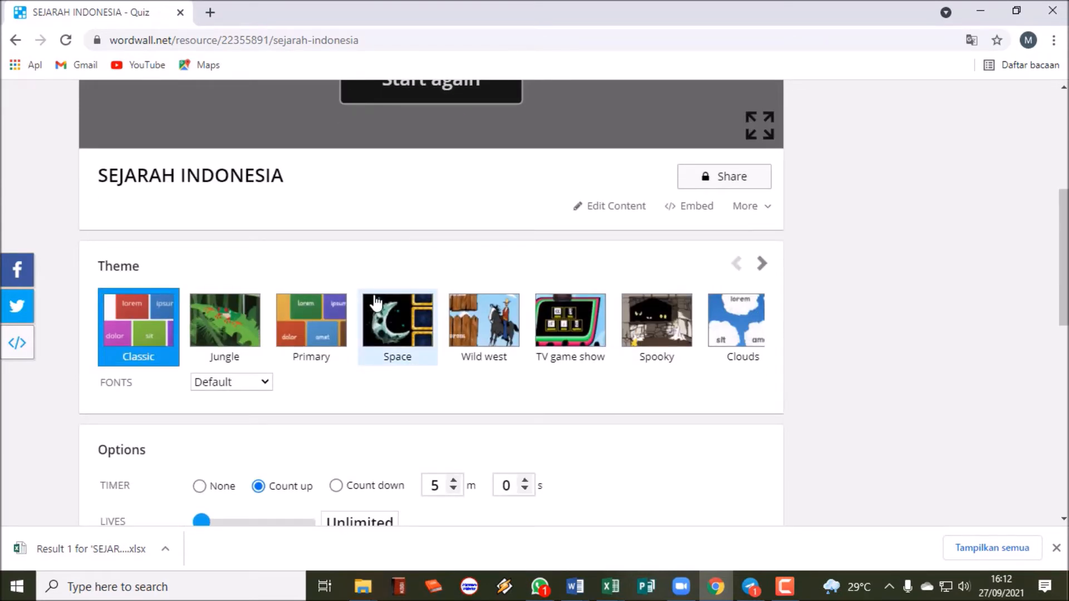
Open the quiz's Share dialog offering Make Public or Set Assignment.
{"action": "scroll", "coordinate": [376, 303], "scroll_direction": "up", "scroll_amount": 3}
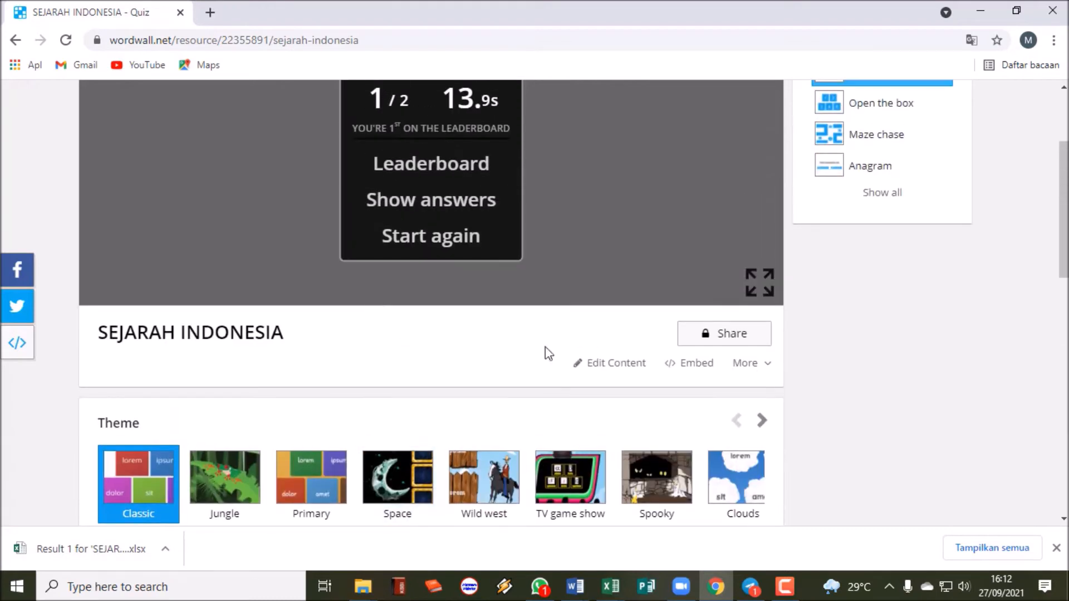
{"action": "left_click", "coordinate": [732, 334]}
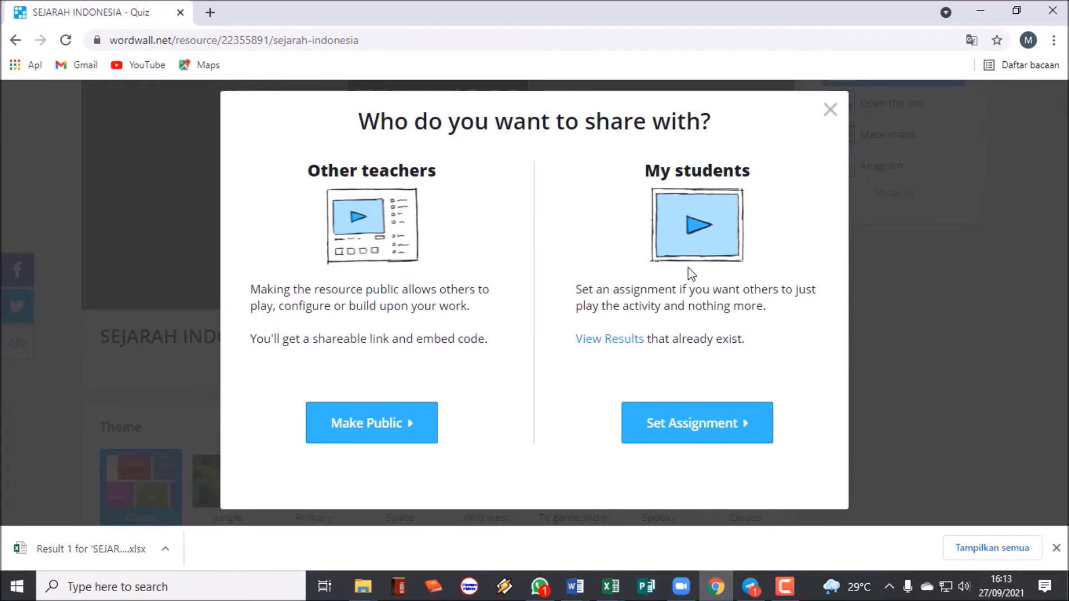
Set up a student assignment for the quiz, leaving the deadline on None.
{"action": "left_click", "coordinate": [719, 439]}
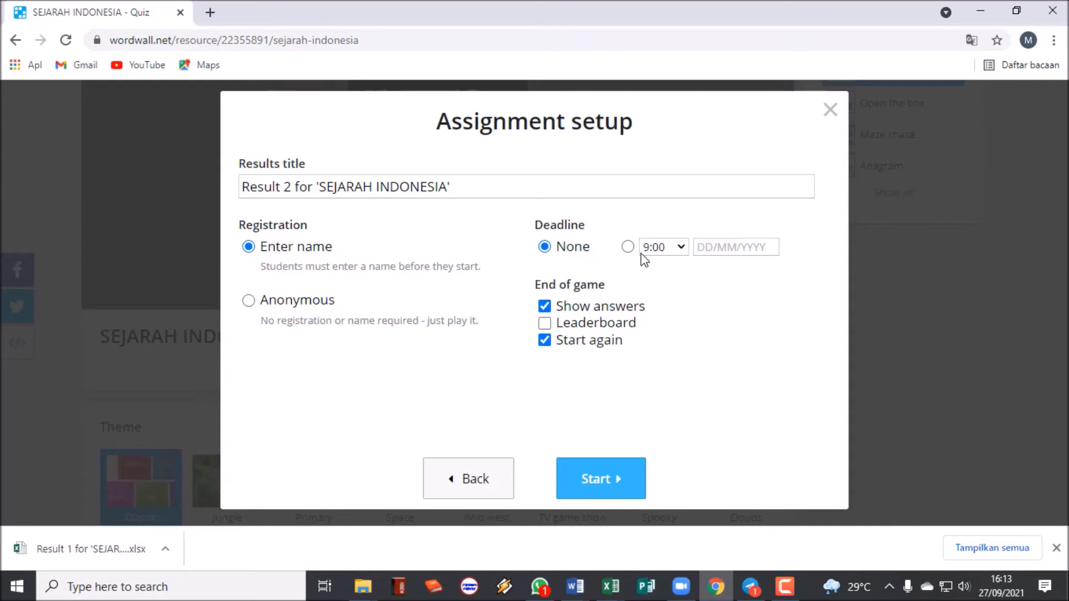
{"action": "left_click", "coordinate": [680, 251]}
{"action": "left_click", "coordinate": [653, 406]}
{"action": "left_click", "coordinate": [628, 247]}
{"action": "left_click", "coordinate": [717, 249]}
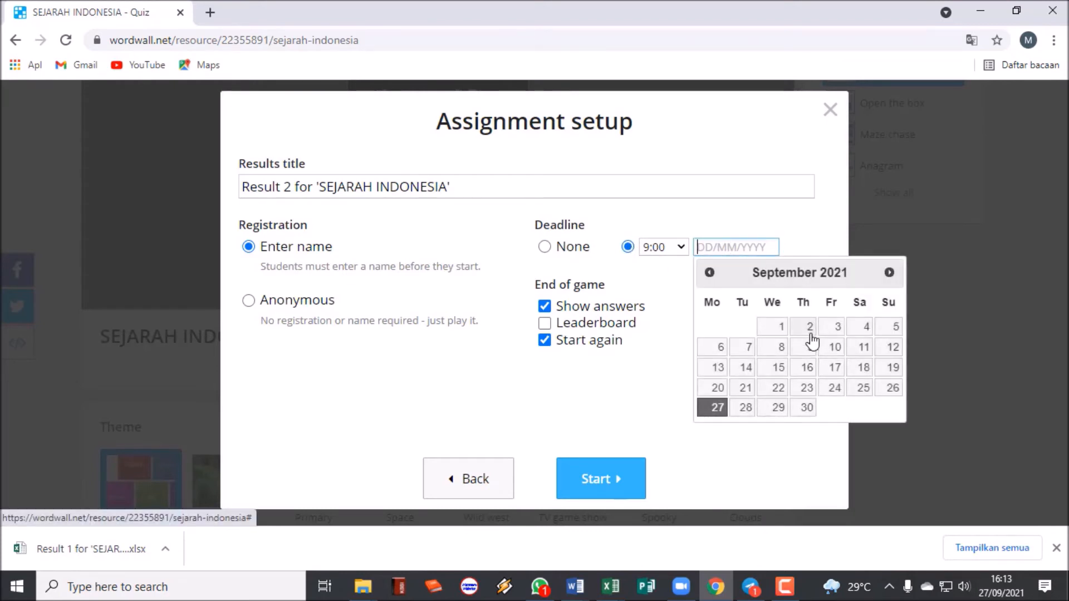
{"action": "left_click", "coordinate": [545, 248]}
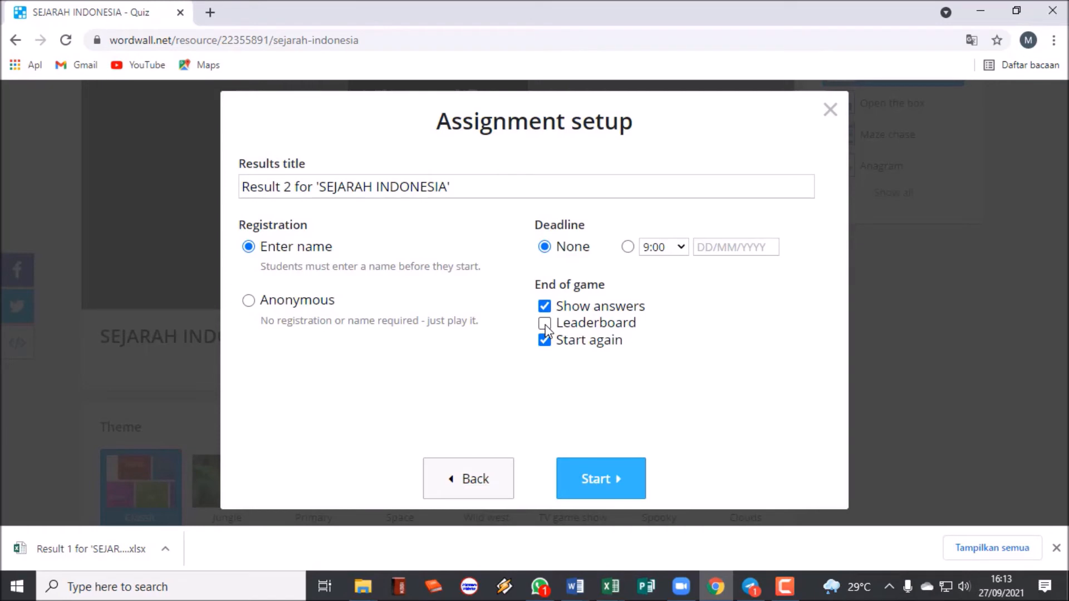
Start the assignment, copy its student play link, and close the confirmation.
{"action": "left_click", "coordinate": [612, 483]}
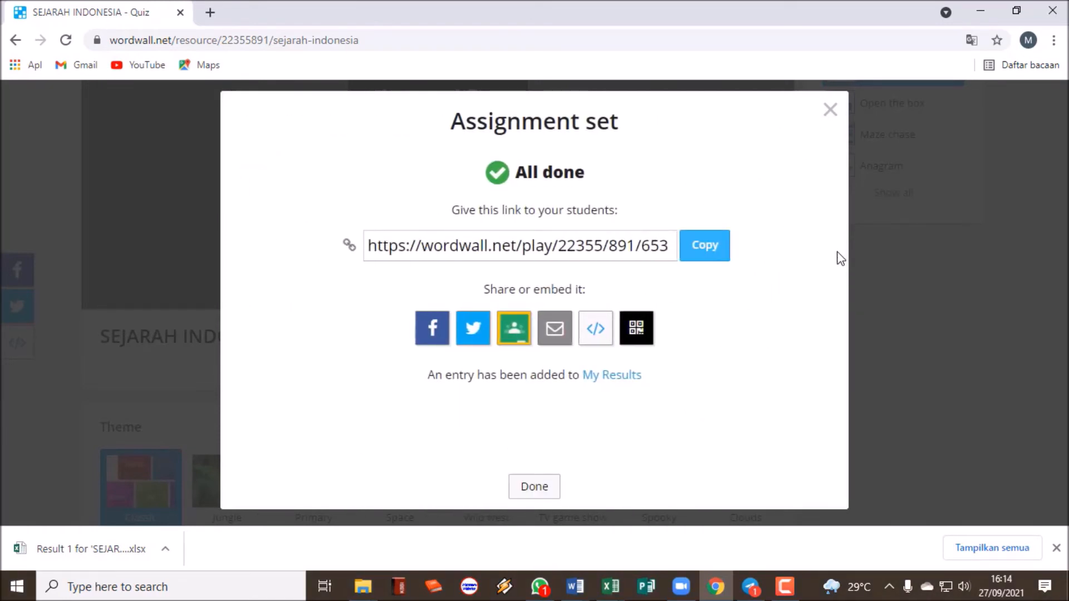
{"action": "left_click", "coordinate": [713, 254]}
{"action": "key", "text": "ctrl+c"}
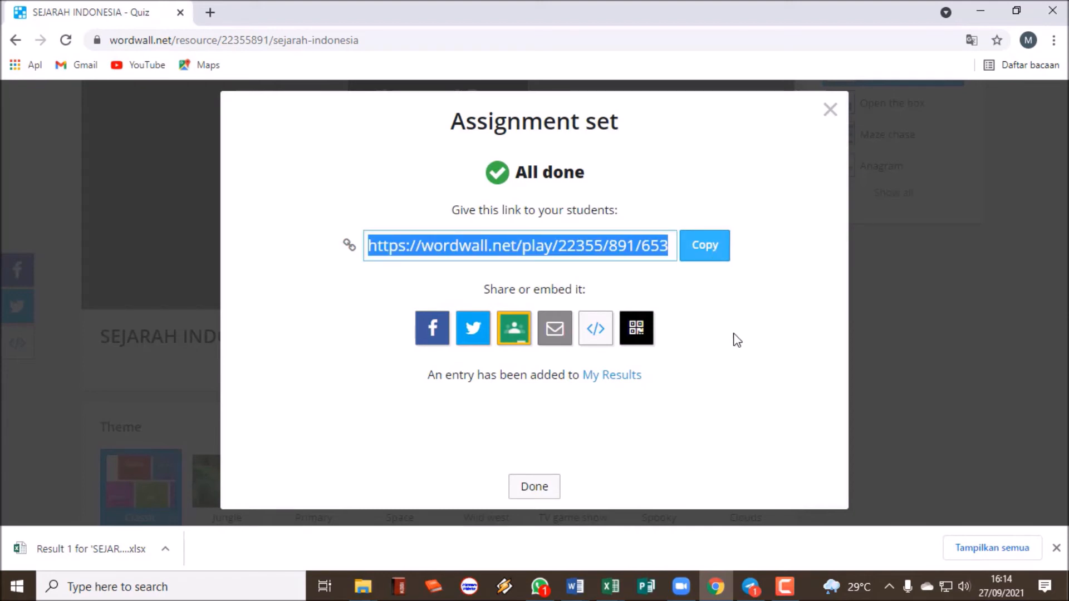
{"action": "left_click", "coordinate": [545, 486]}
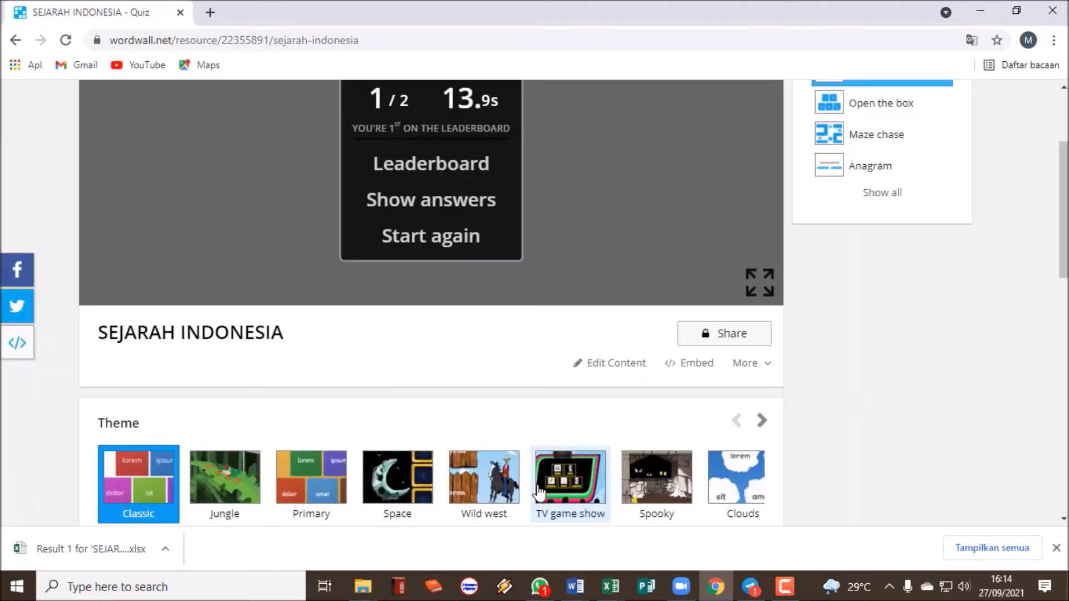
Paste the quiz play link into Telegram's Saved Messages, send it, and open its preview.
{"action": "left_click", "coordinate": [750, 587]}
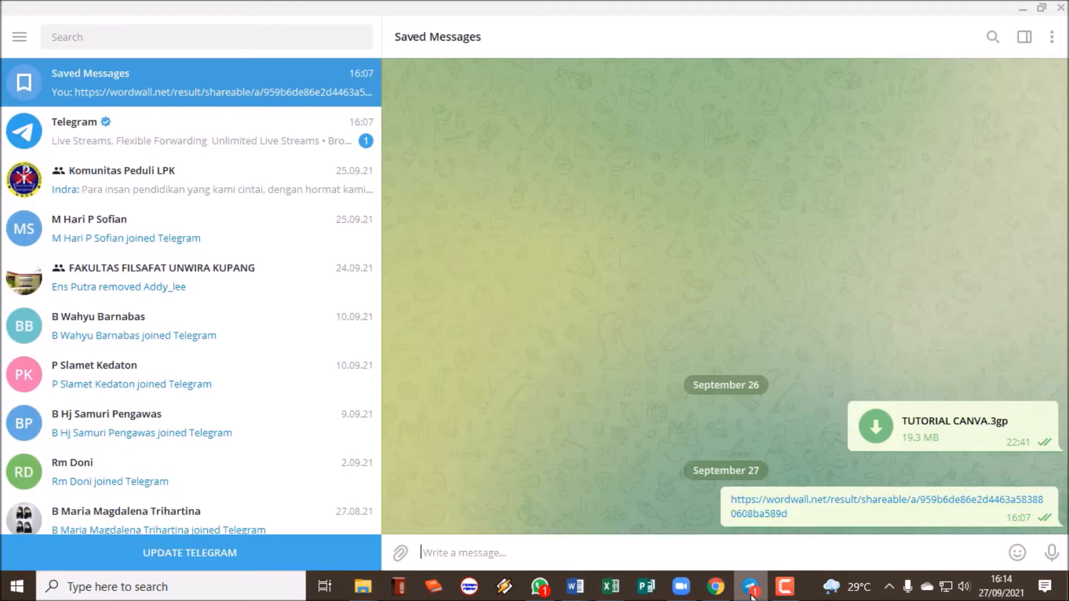
{"action": "right_click", "coordinate": [504, 555]}
{"action": "left_click", "coordinate": [533, 442]}
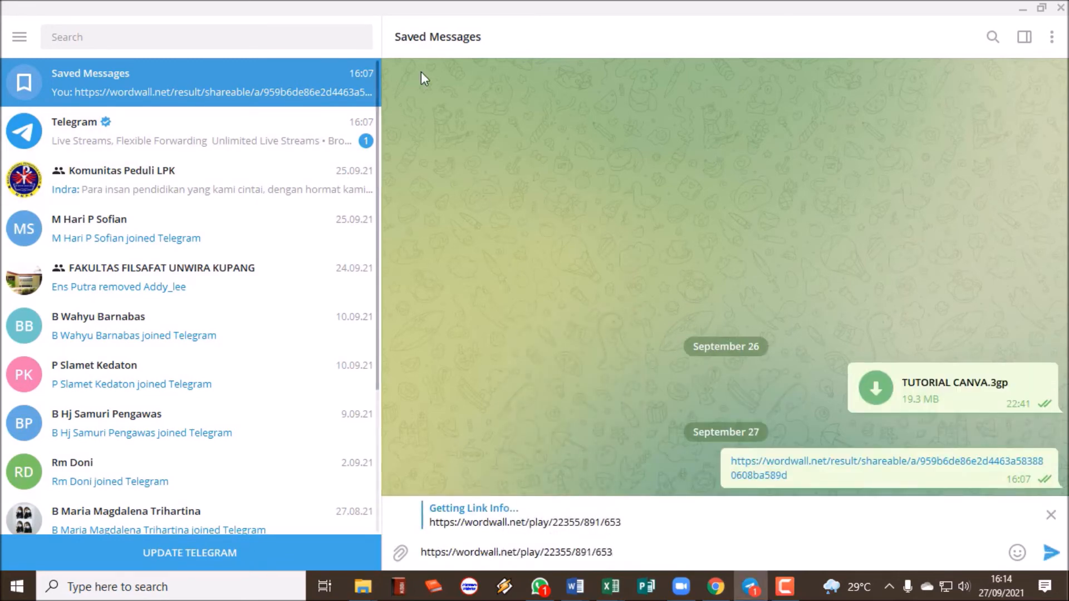
{"action": "left_click", "coordinate": [1050, 553]}
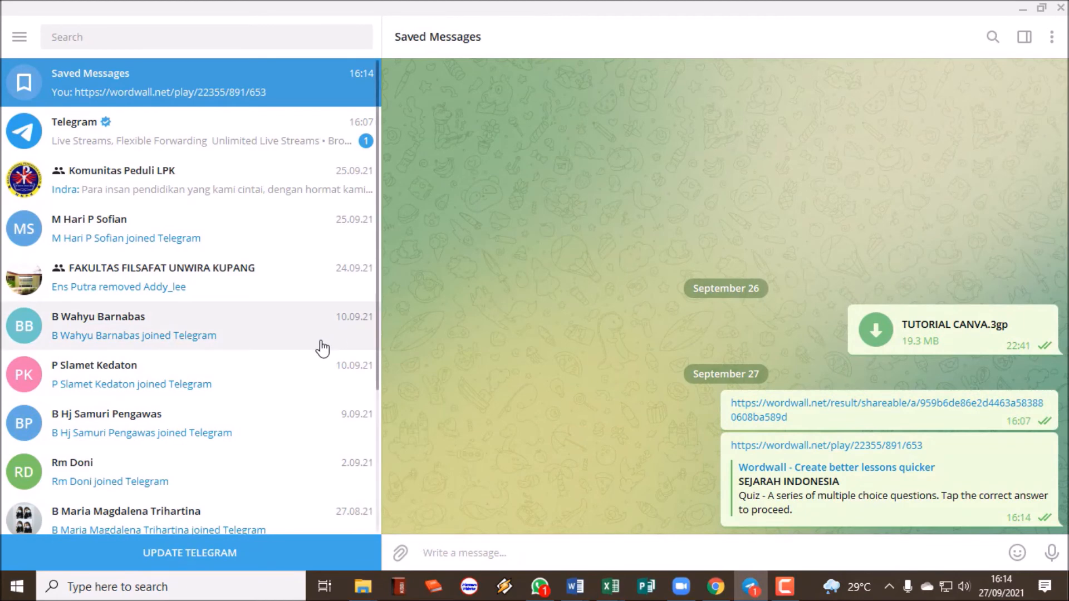
{"action": "left_click", "coordinate": [925, 469]}
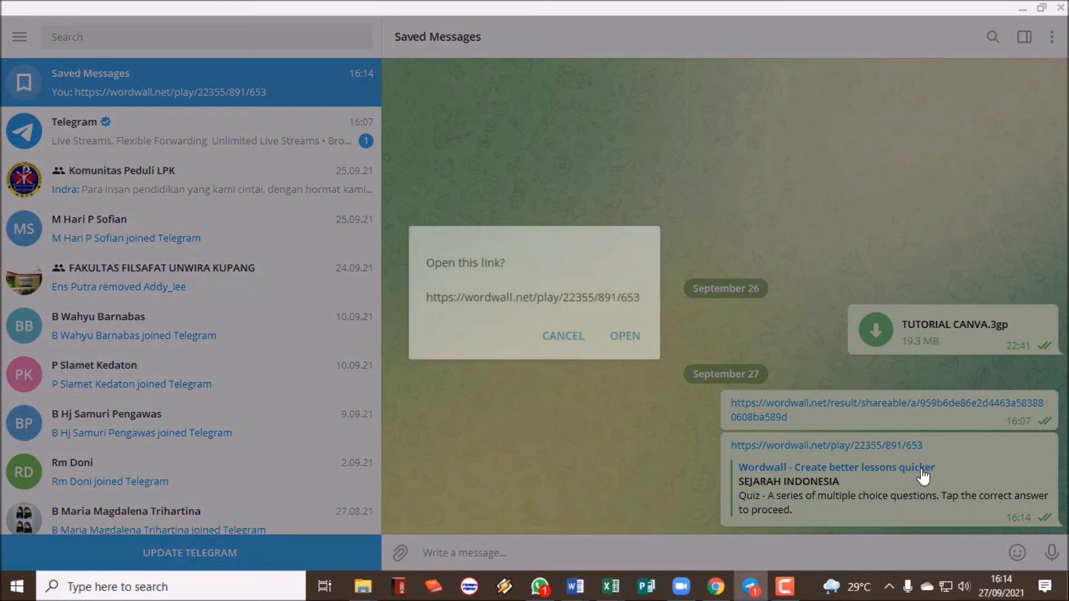
Play both questions via the shared link, answering Soeharto on the second, then review the correct answers.
{"action": "left_click", "coordinate": [624, 335]}
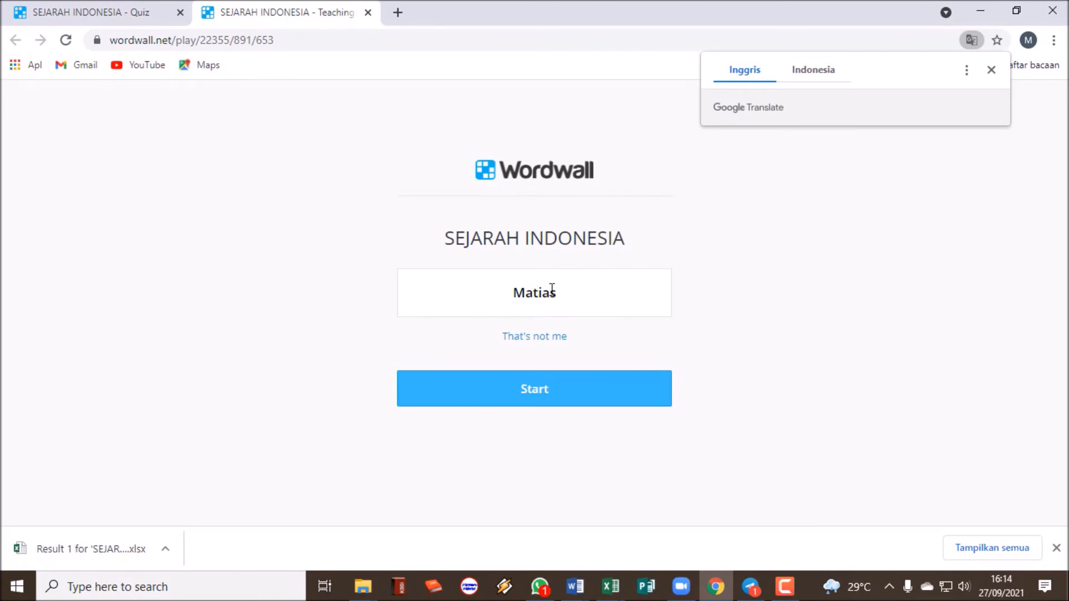
{"action": "left_click", "coordinate": [545, 389]}
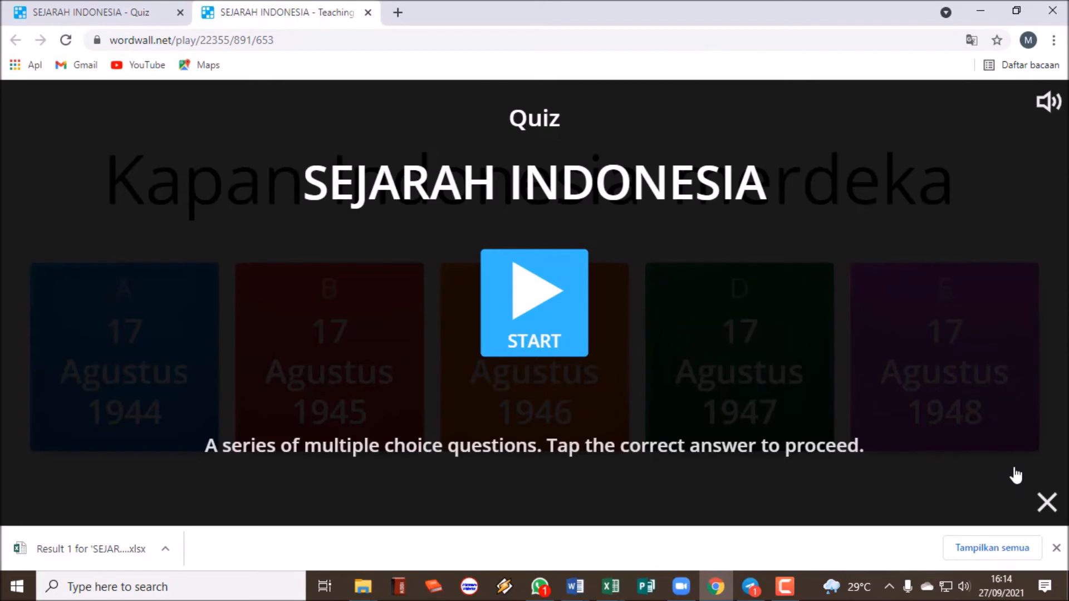
{"action": "left_click", "coordinate": [541, 321]}
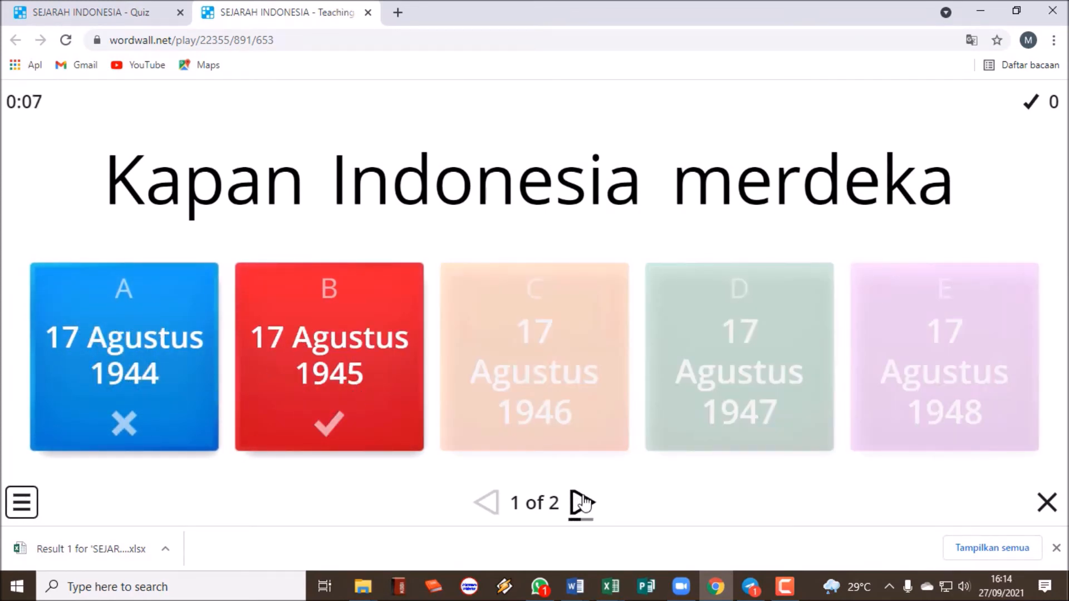
{"action": "left_click", "coordinate": [581, 503]}
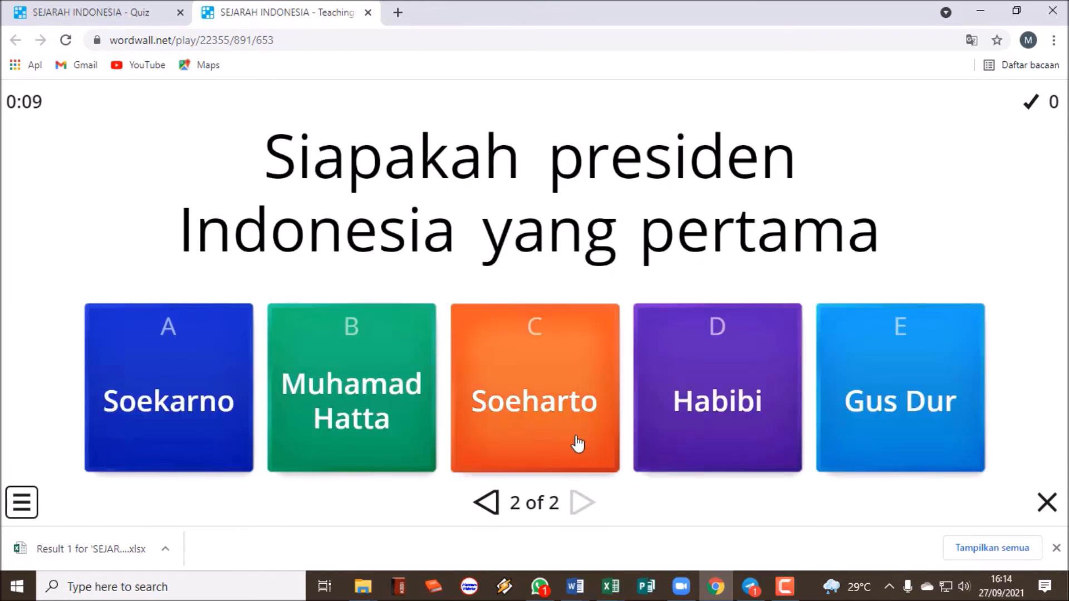
{"action": "left_click", "coordinate": [567, 436]}
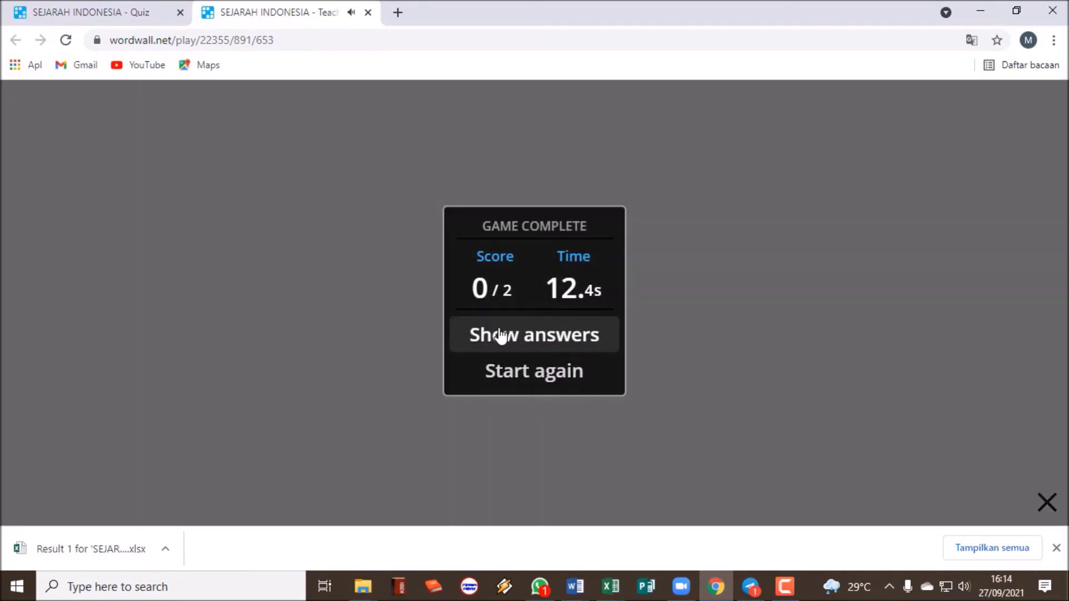
{"action": "left_click", "coordinate": [501, 336]}
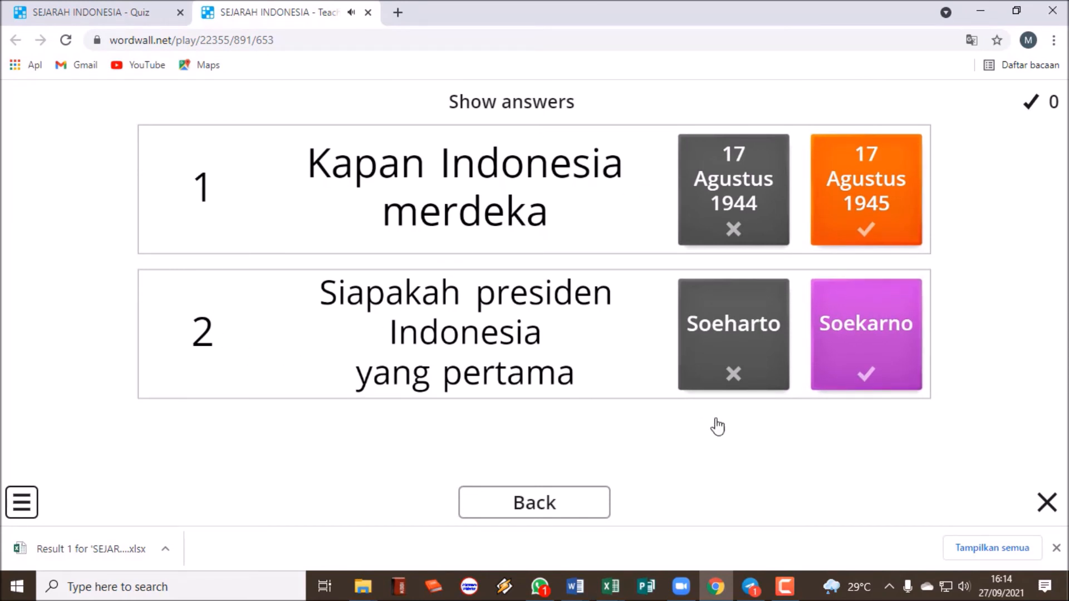
{"action": "left_click", "coordinate": [528, 510]}
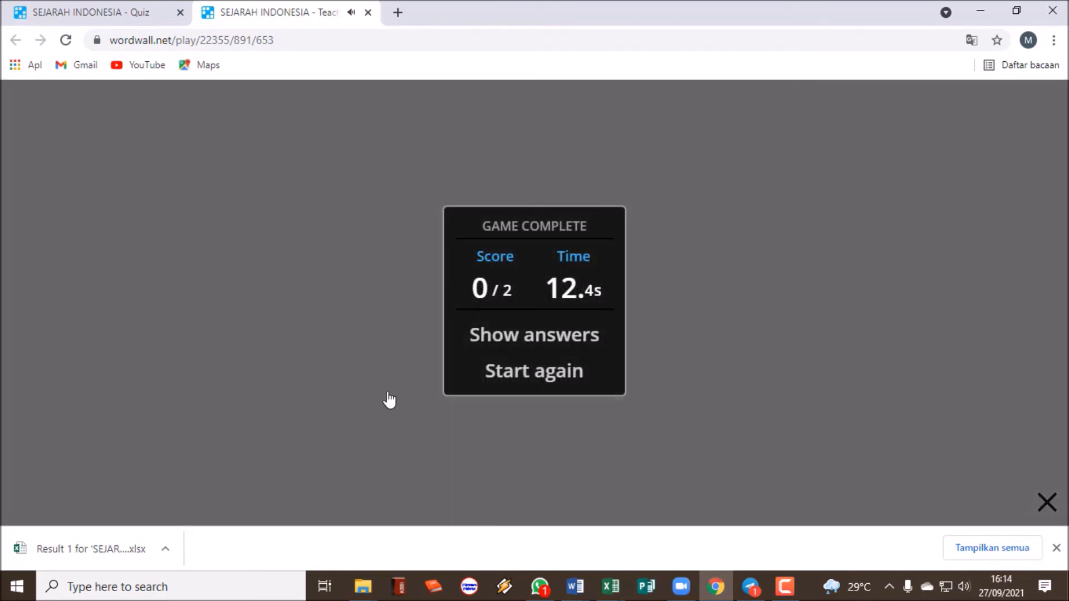
Turn off auto-proceed after marking and end-of-game answers, and set the Timer to None.
{"action": "left_click", "coordinate": [368, 12]}
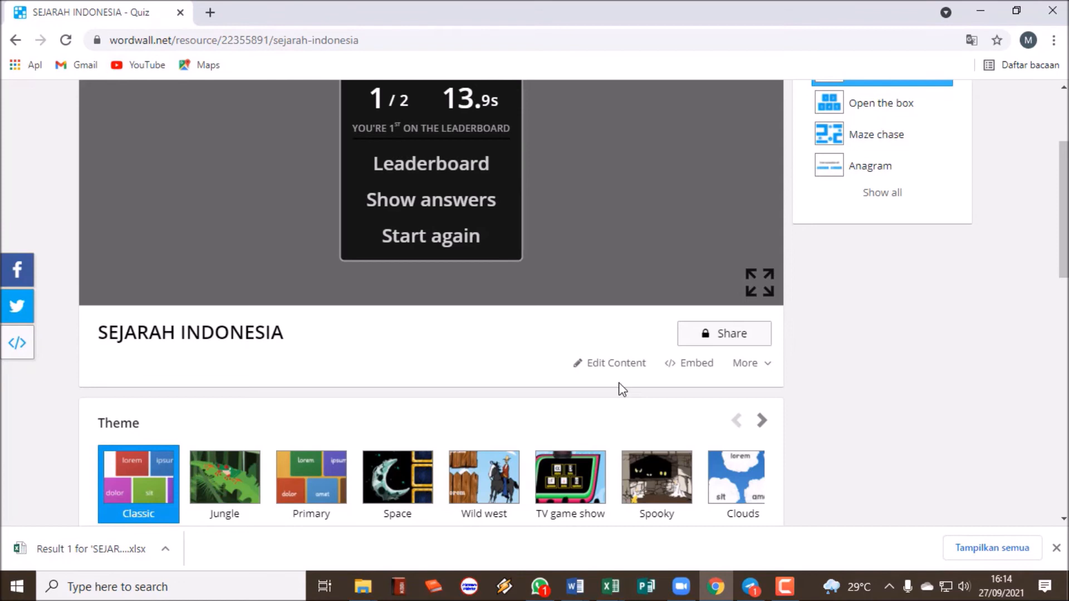
{"action": "scroll", "coordinate": [622, 390], "scroll_direction": "down", "scroll_amount": 8}
{"action": "scroll", "coordinate": [621, 389], "scroll_direction": "down", "scroll_amount": 3}
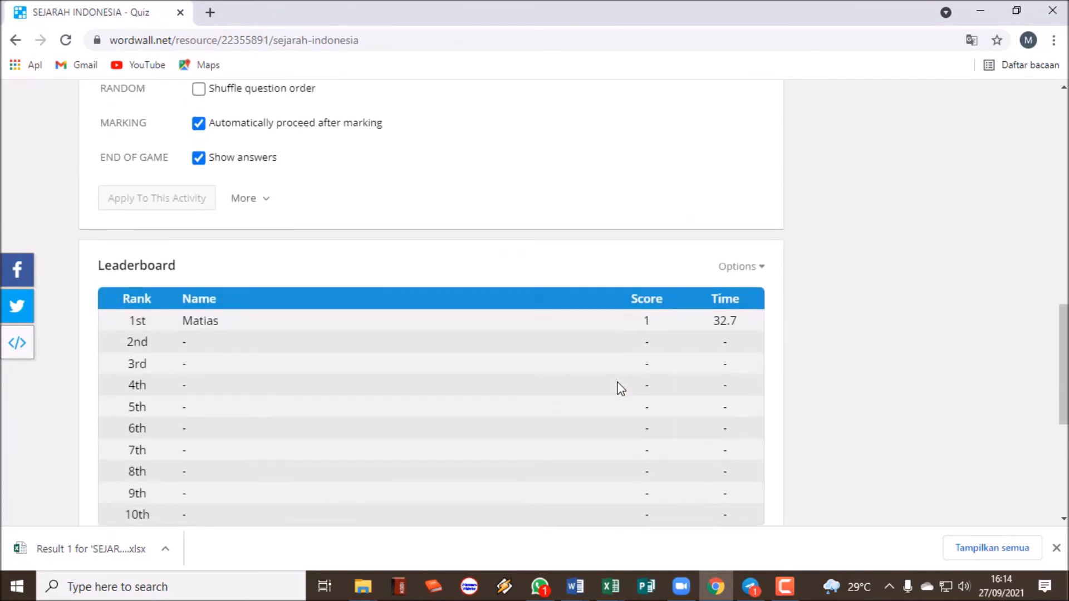
{"action": "scroll", "coordinate": [420, 313], "scroll_direction": "up", "scroll_amount": 2}
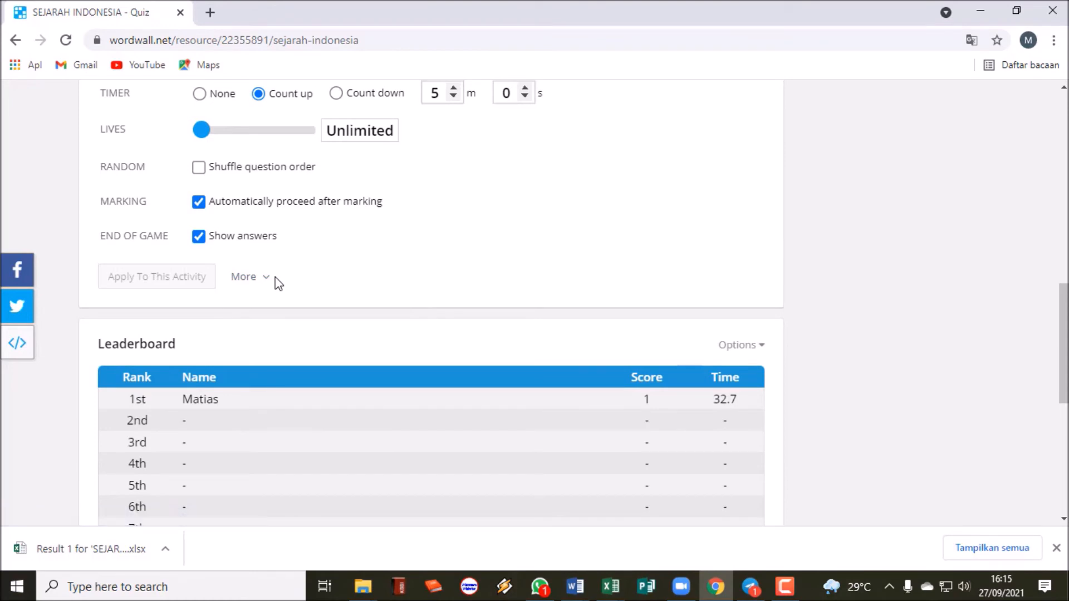
{"action": "scroll", "coordinate": [276, 282], "scroll_direction": "up", "scroll_amount": 1}
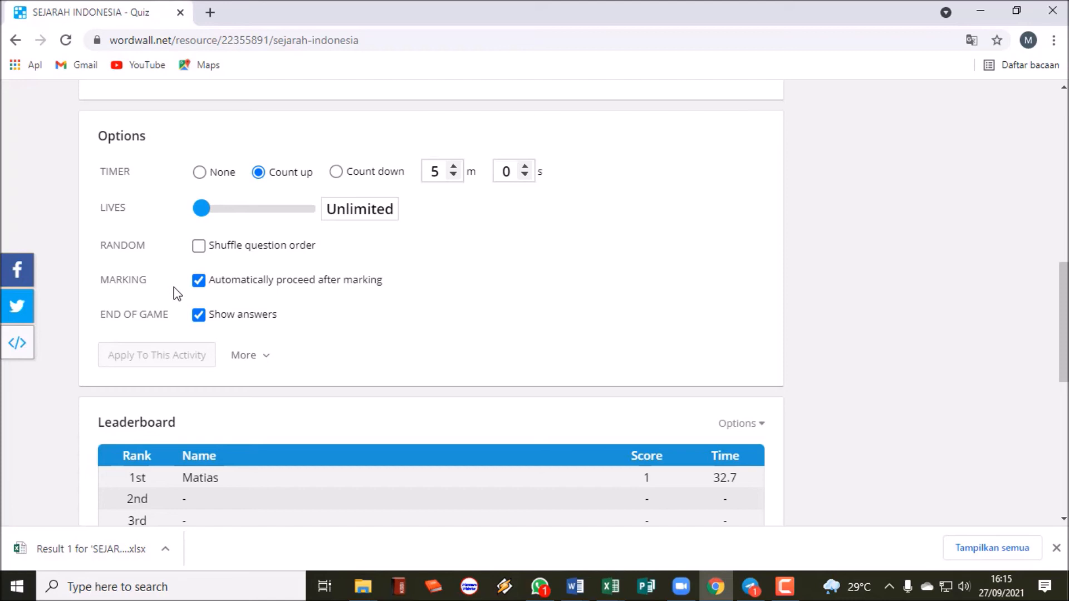
{"action": "left_click", "coordinate": [199, 280]}
{"action": "left_click", "coordinate": [199, 315]}
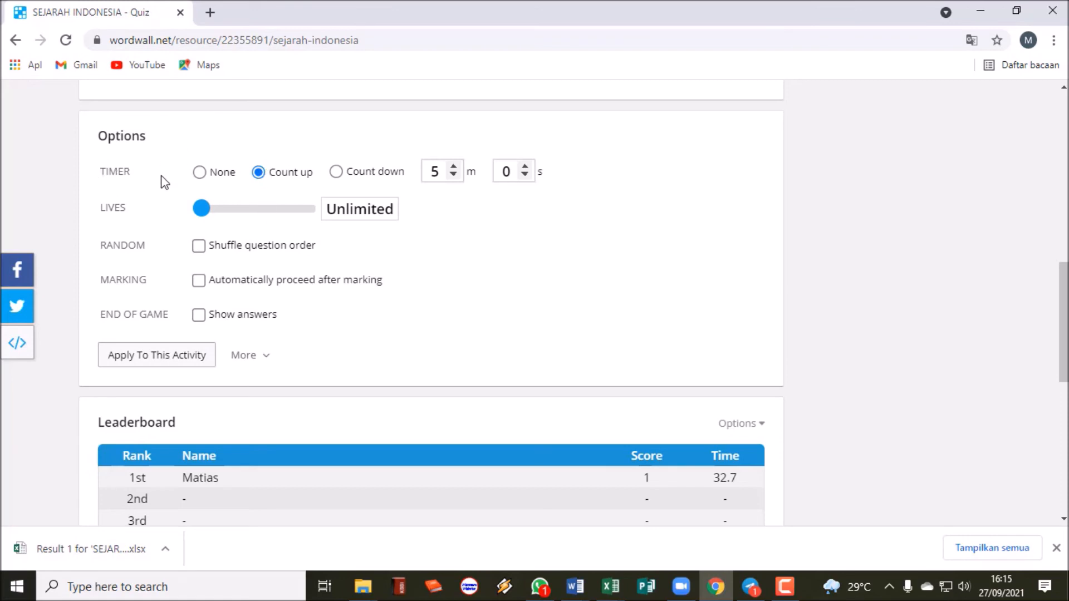
{"action": "left_click", "coordinate": [201, 177]}
Scroll through the SEJARAH INDONESIA activity page and back to the top.
{"action": "scroll", "coordinate": [392, 275], "scroll_direction": "down", "scroll_amount": 5}
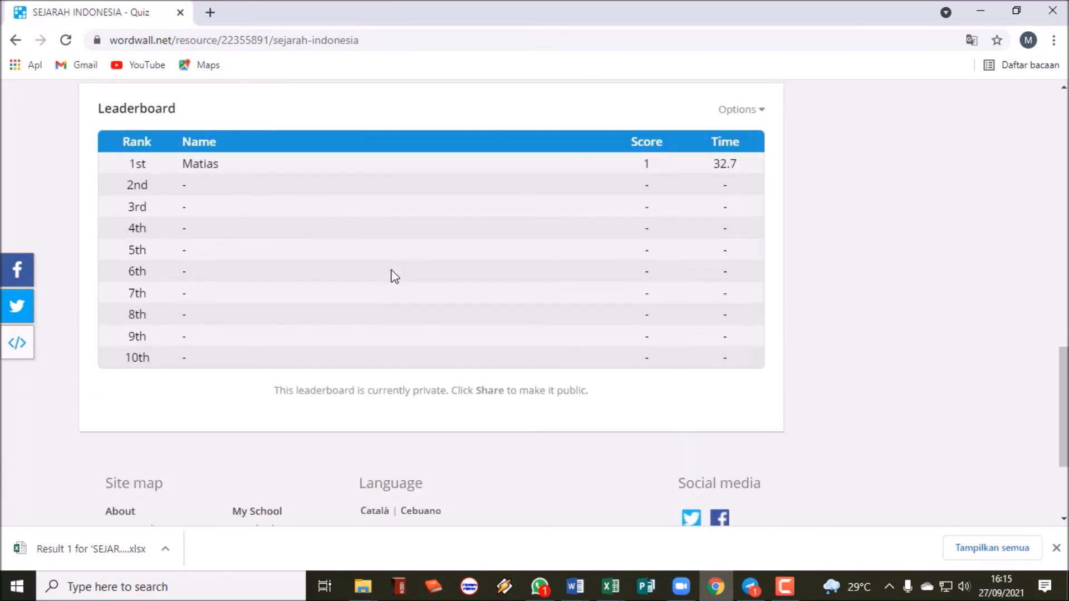
{"action": "scroll", "coordinate": [391, 274], "scroll_direction": "up", "scroll_amount": 7}
{"action": "scroll", "coordinate": [390, 273], "scroll_direction": "up", "scroll_amount": 8}
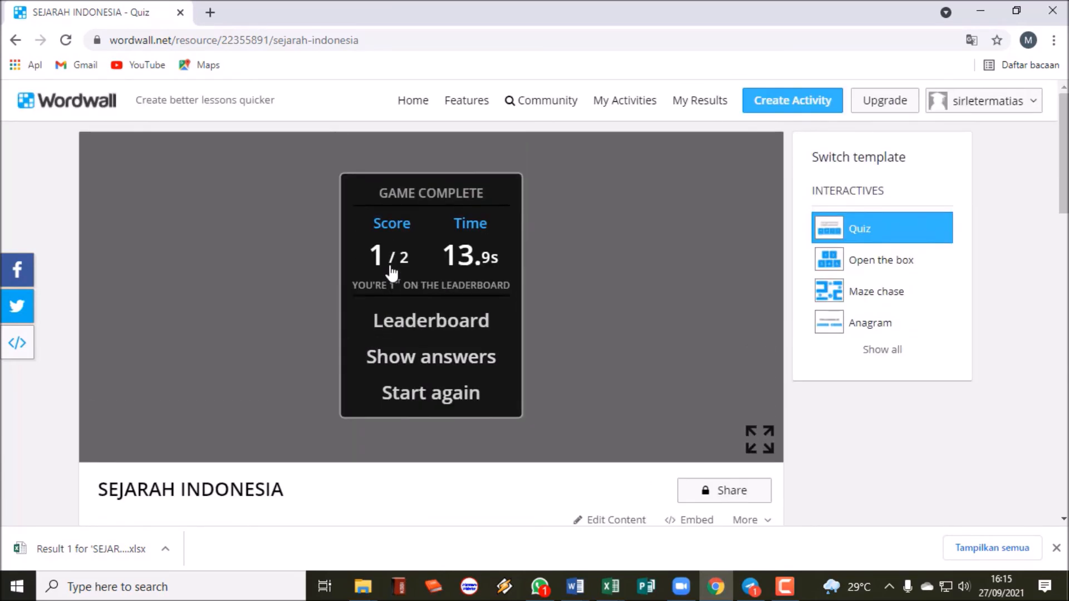
{"action": "scroll", "coordinate": [670, 278], "scroll_direction": "down", "scroll_amount": 3}
{"action": "scroll", "coordinate": [671, 278], "scroll_direction": "up", "scroll_amount": 3}
{"action": "scroll", "coordinate": [671, 278], "scroll_direction": "down", "scroll_amount": 3}
{"action": "scroll", "coordinate": [670, 279], "scroll_direction": "down", "scroll_amount": 2}
{"action": "scroll", "coordinate": [671, 277], "scroll_direction": "up", "scroll_amount": 5}
Copy Result 2's shareable results link from My Results, then switch to Telegram.
{"action": "left_click", "coordinate": [683, 103]}
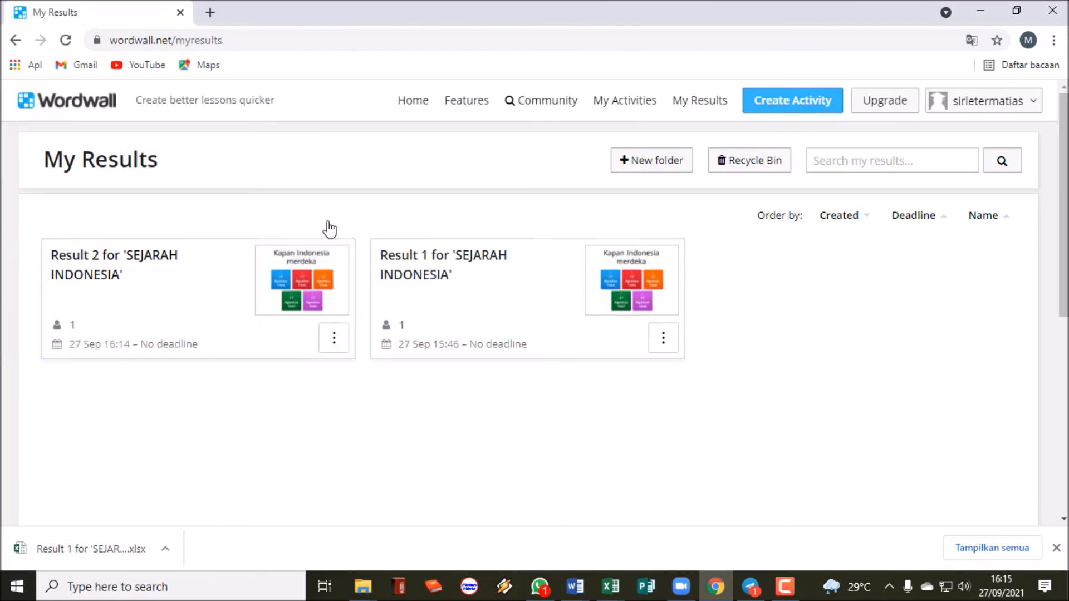
{"action": "left_click", "coordinate": [334, 338]}
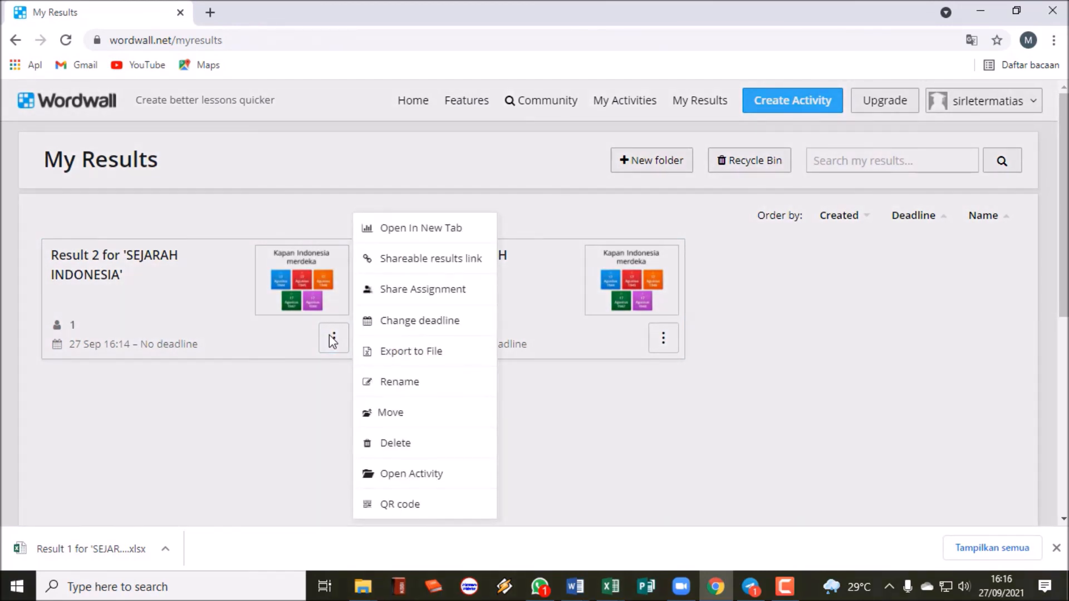
{"action": "left_click", "coordinate": [402, 272]}
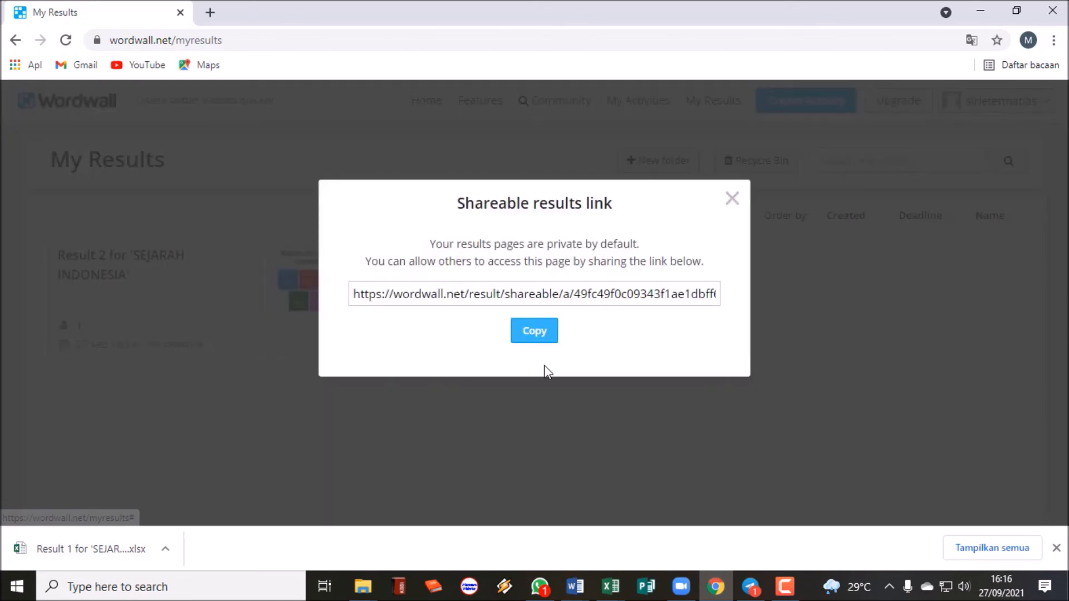
{"action": "left_click", "coordinate": [532, 337]}
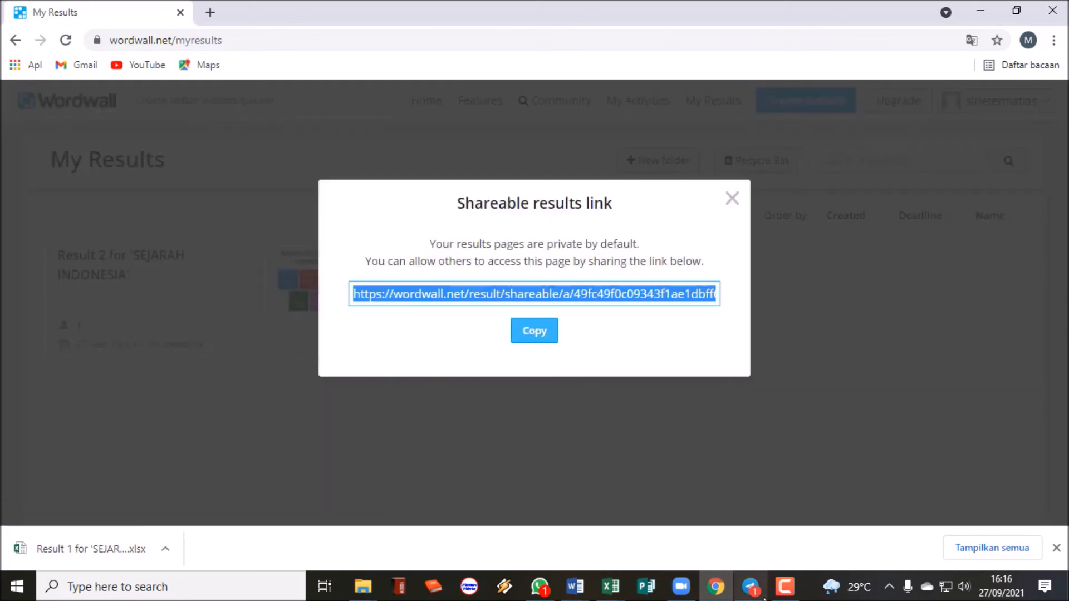
{"action": "left_click", "coordinate": [751, 586]}
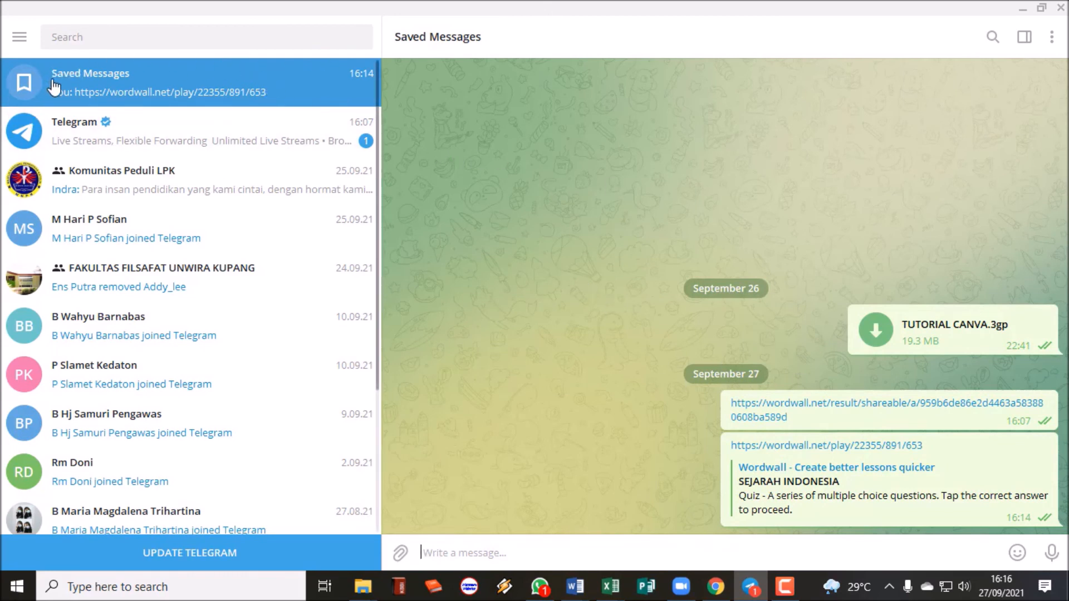
Paste and send the Result 2 results link in Saved Messages, then open it.
{"action": "right_click", "coordinate": [654, 557]}
{"action": "left_click", "coordinate": [686, 443]}
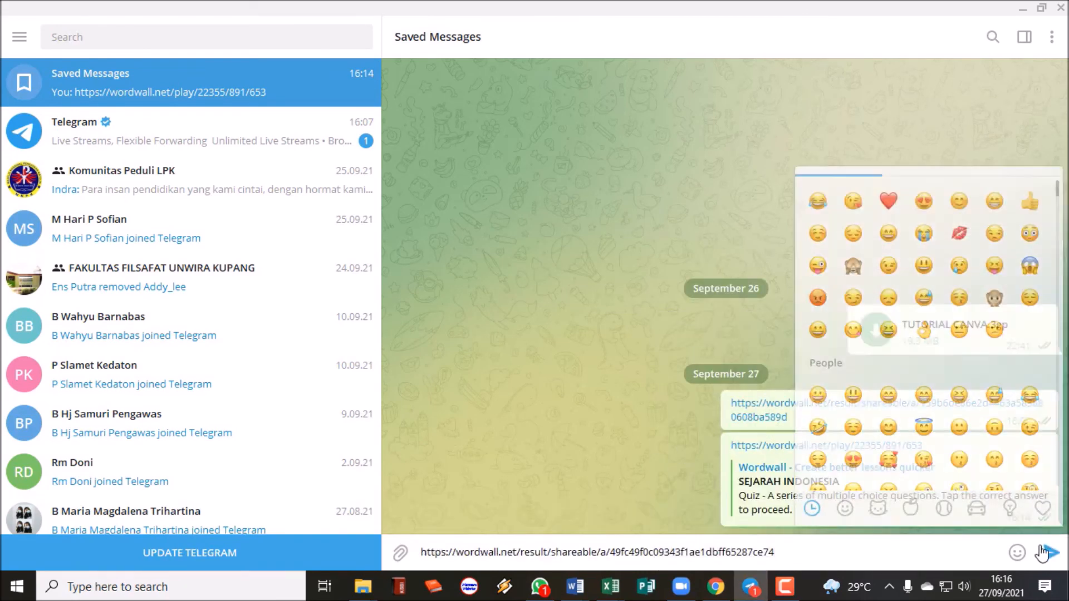
{"action": "left_click", "coordinate": [1044, 553]}
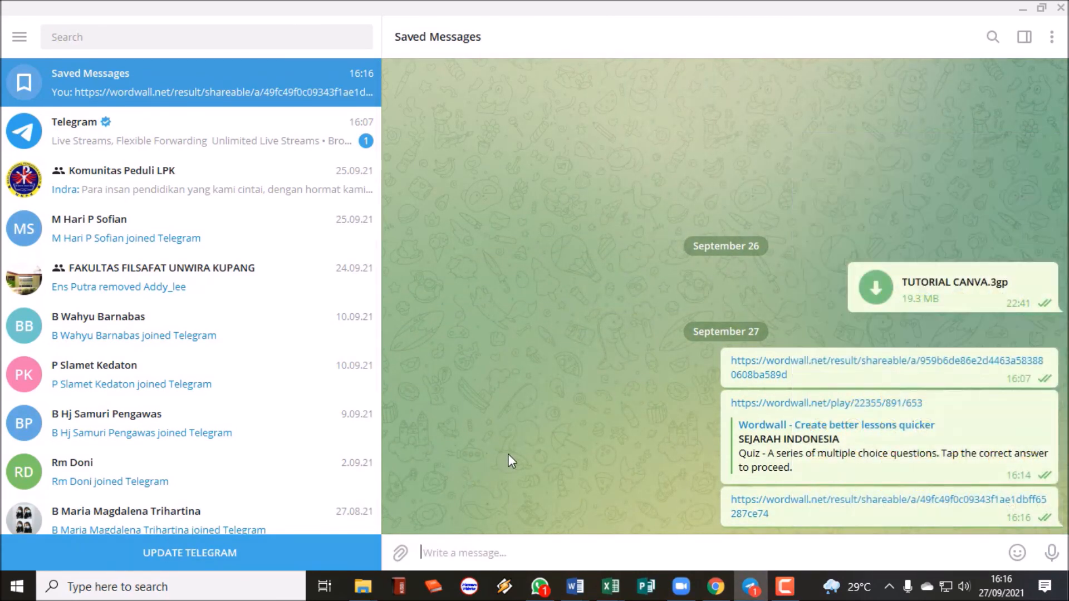
{"action": "left_click", "coordinate": [814, 509]}
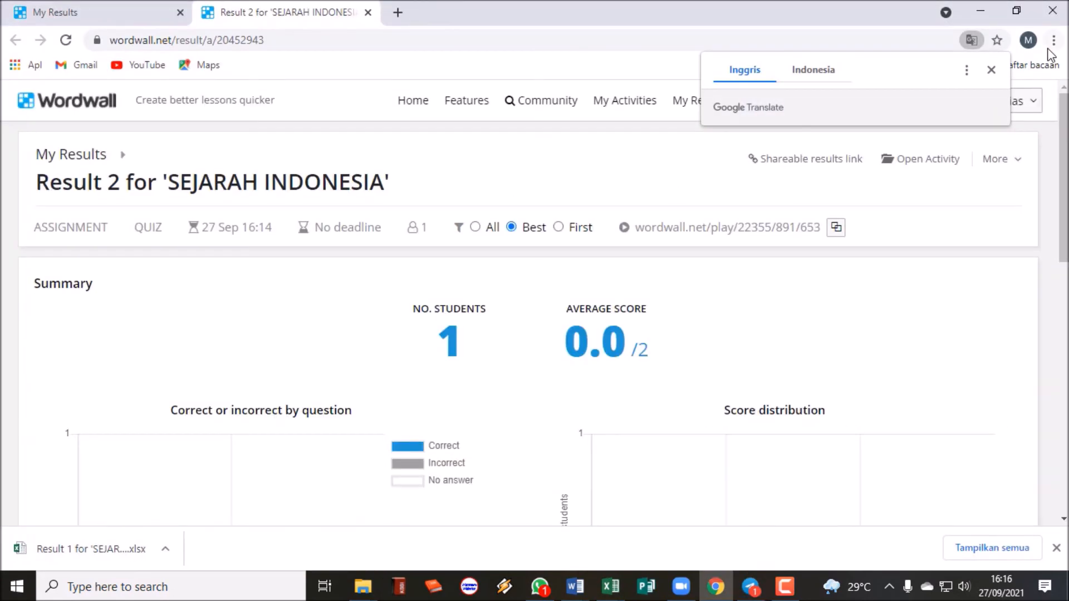
Dismiss the translation offer and review Result 2's summary, per-question and per-student results (0/2 correct).
{"action": "left_click", "coordinate": [992, 69]}
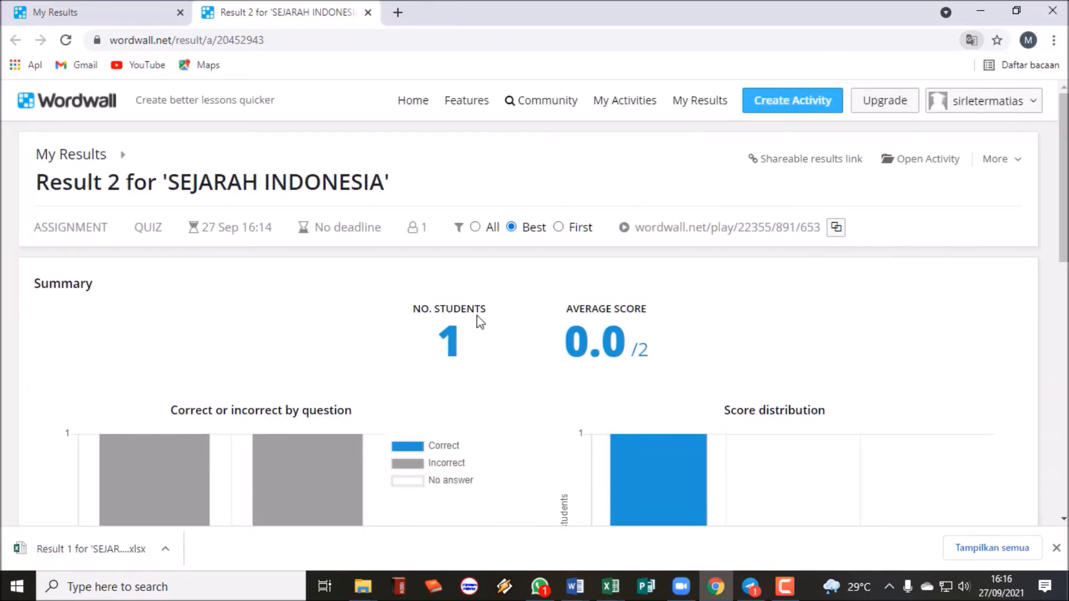
{"action": "scroll", "coordinate": [479, 317], "scroll_direction": "down", "scroll_amount": 3}
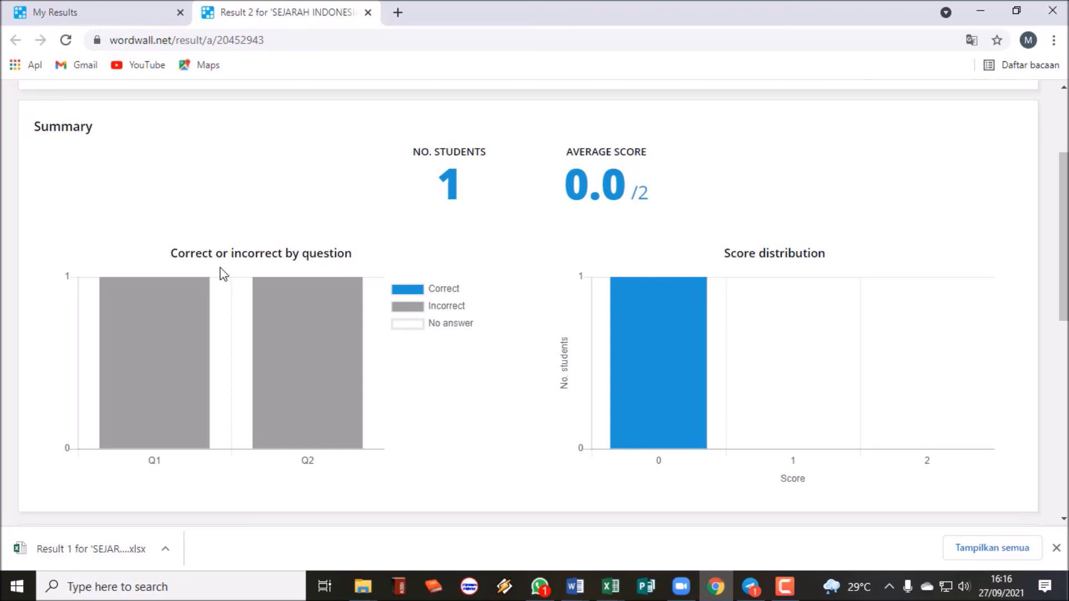
{"action": "mouse_move", "coordinate": [266, 293]}
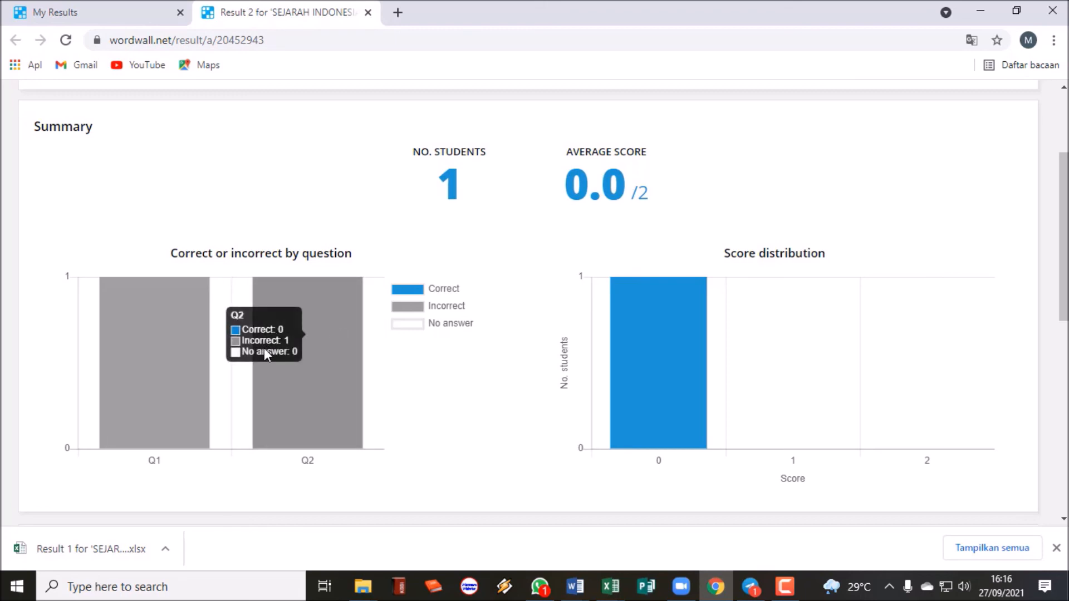
{"action": "scroll", "coordinate": [469, 349], "scroll_direction": "down", "scroll_amount": 1}
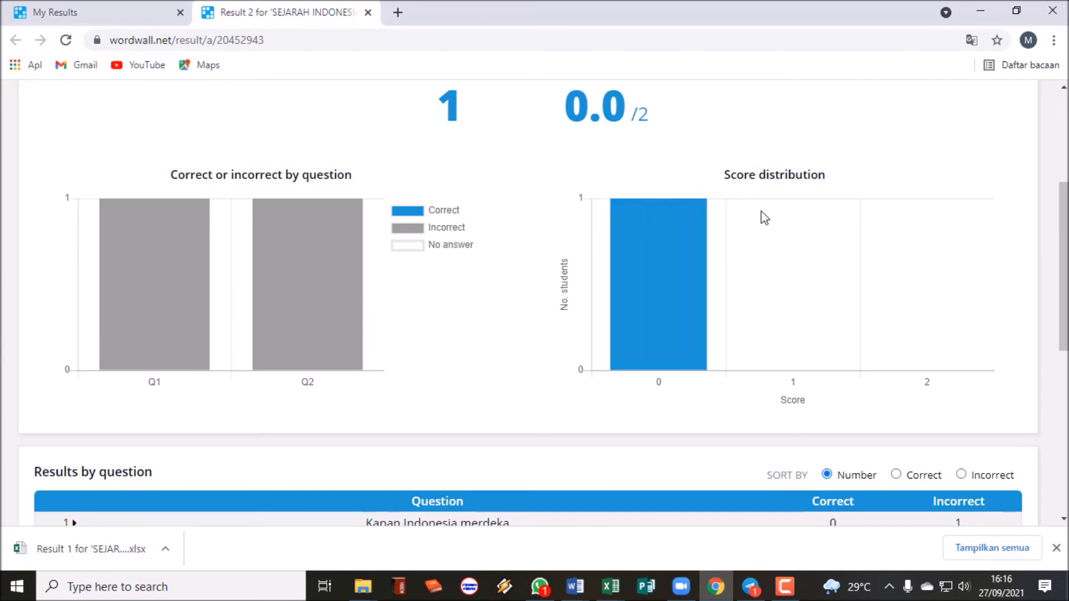
{"action": "scroll", "coordinate": [580, 268], "scroll_direction": "down", "scroll_amount": 3}
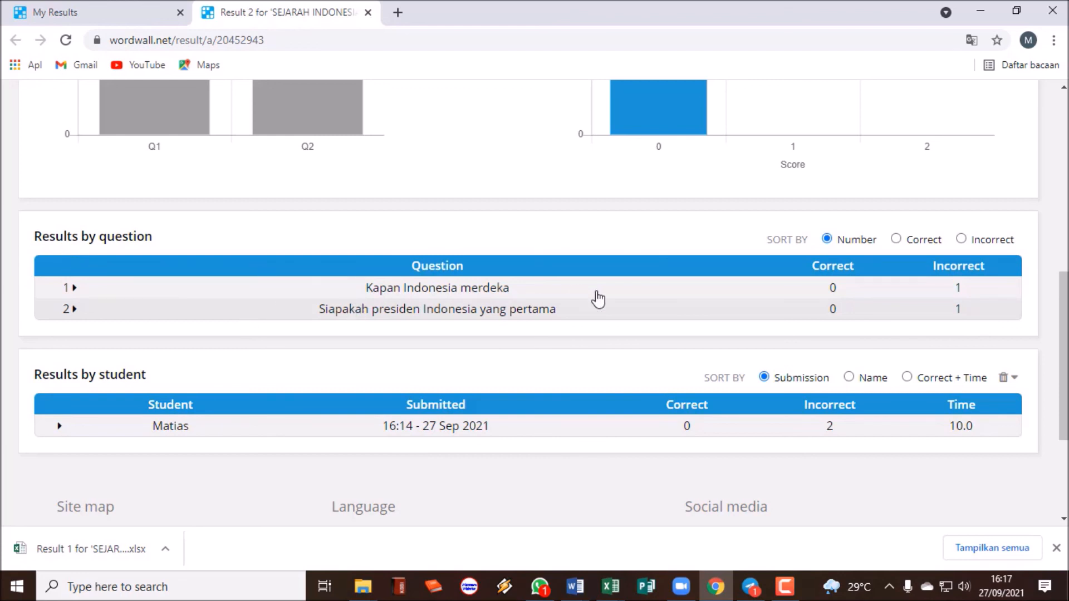
{"action": "scroll", "coordinate": [529, 333], "scroll_direction": "down", "scroll_amount": 1}
{"action": "scroll", "coordinate": [530, 332], "scroll_direction": "down", "scroll_amount": 1}
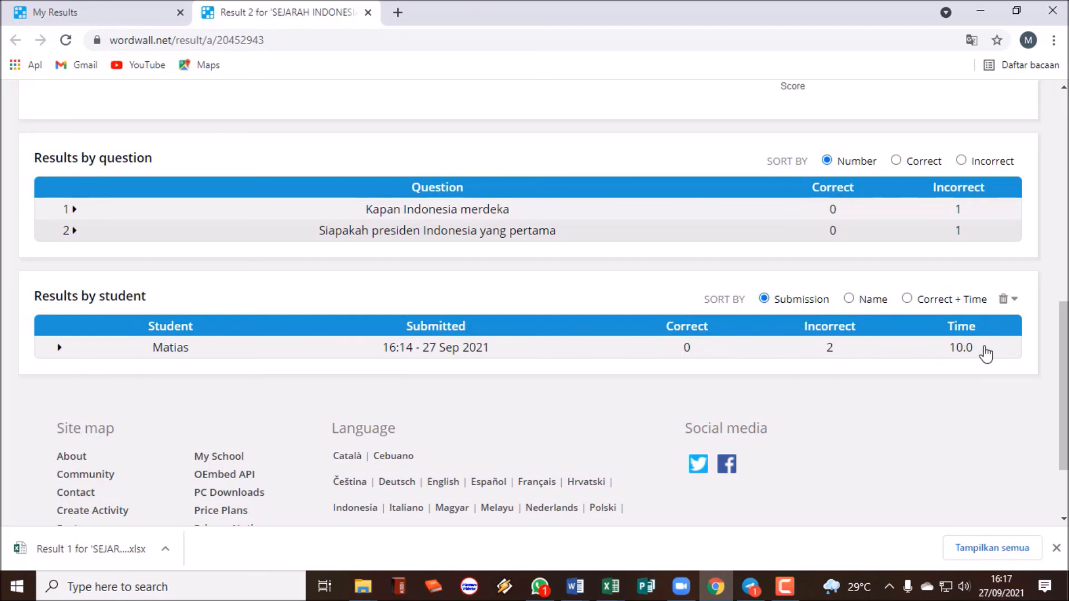
{"action": "scroll", "coordinate": [610, 391], "scroll_direction": "down", "scroll_amount": 1}
{"action": "scroll", "coordinate": [611, 392], "scroll_direction": "down", "scroll_amount": 1}
{"action": "scroll", "coordinate": [611, 392], "scroll_direction": "up", "scroll_amount": 12}
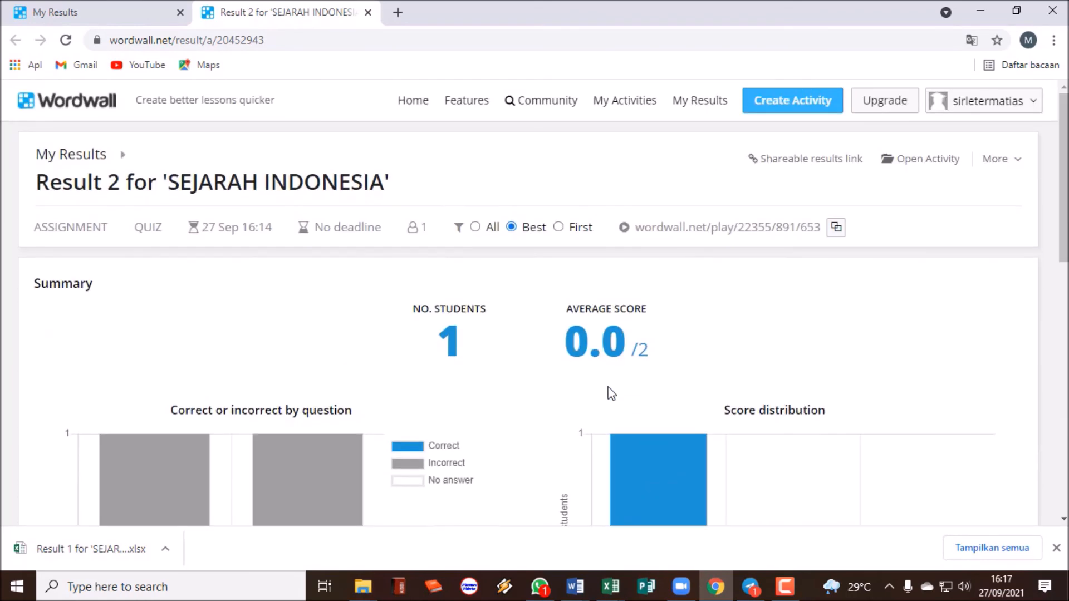